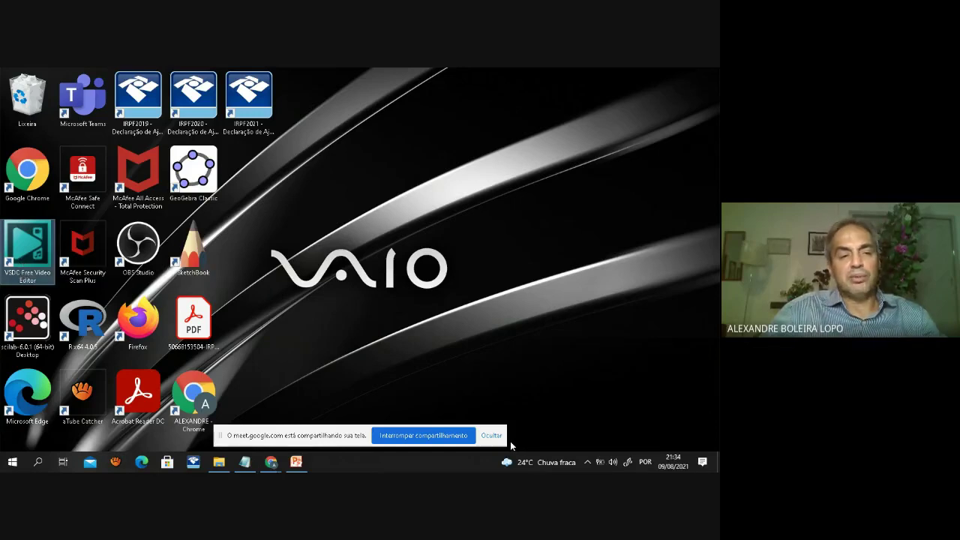
Launch VSDC Free Video Editor, dismiss the Pro upgrade offer and decline the version 6.7.5 download.
{"action": "double_click", "coordinate": [41, 279]}
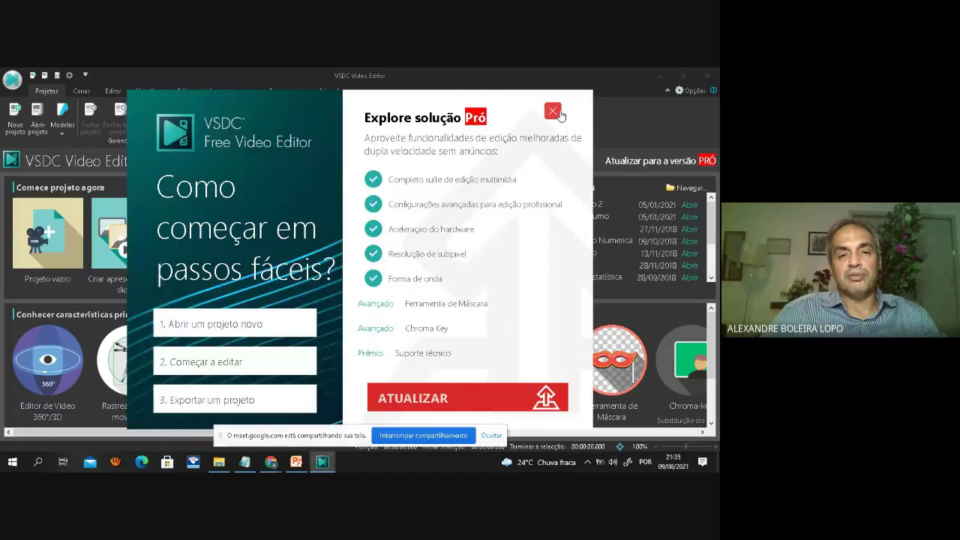
{"action": "left_click", "coordinate": [556, 112]}
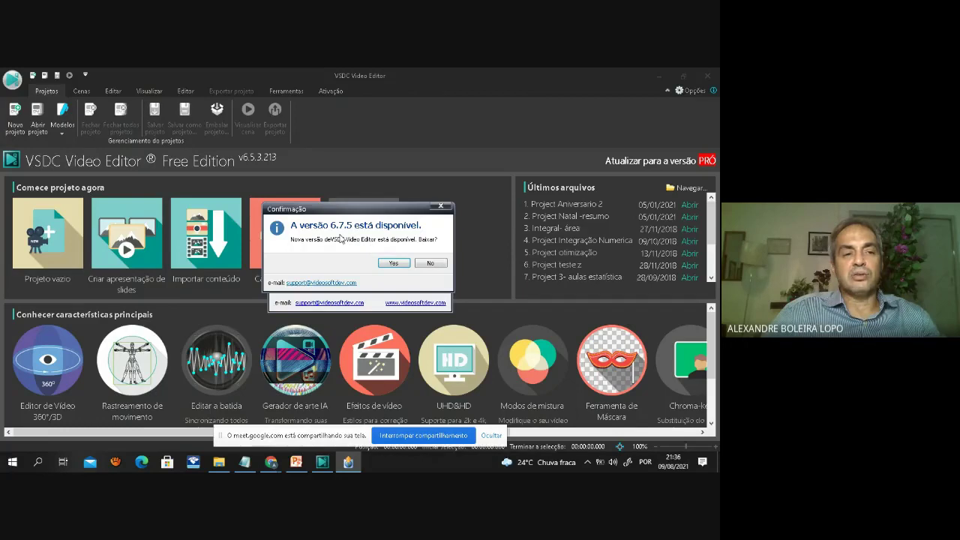
{"action": "left_click", "coordinate": [425, 263]}
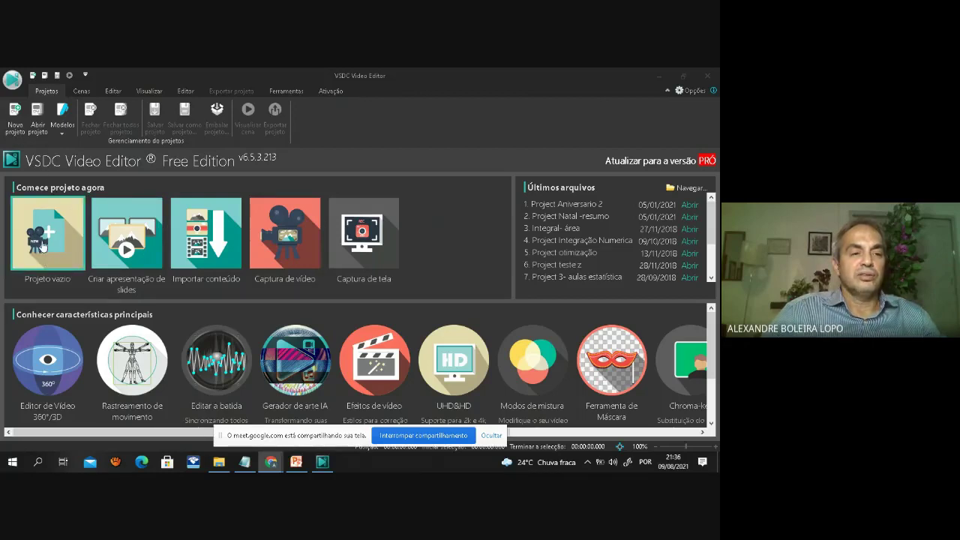
Create a new empty project titled "Project Teste" with the default settings.
{"action": "left_click", "coordinate": [12, 130]}
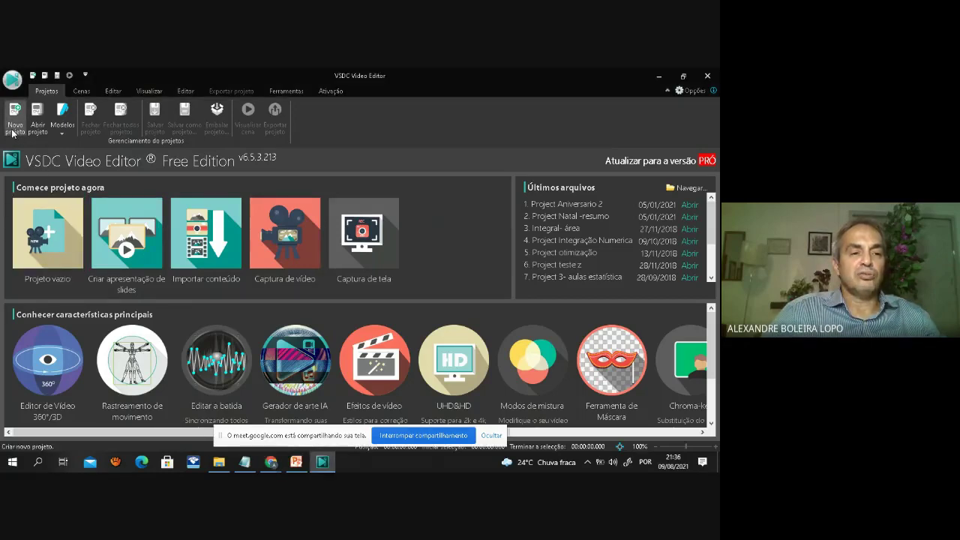
{"action": "left_click", "coordinate": [12, 131]}
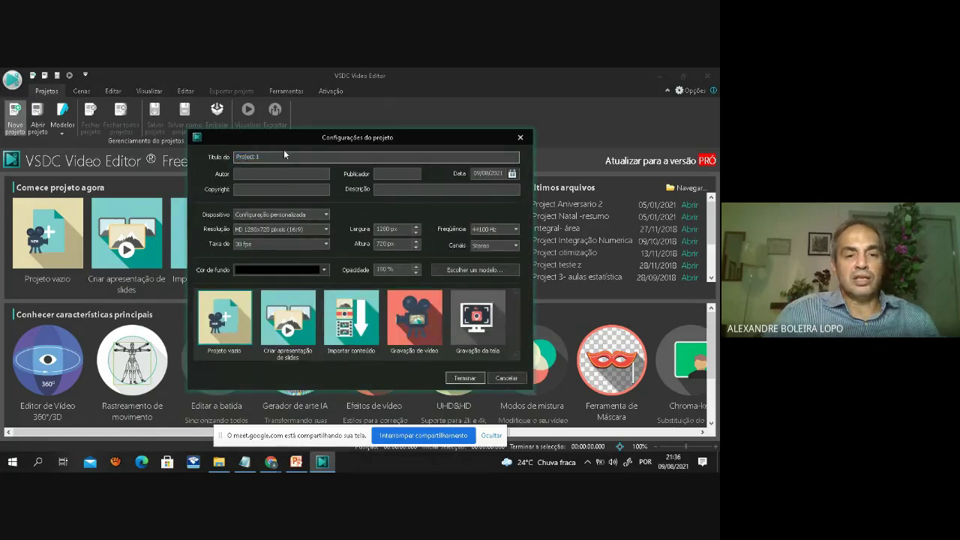
{"action": "type", "text": "Teste"}
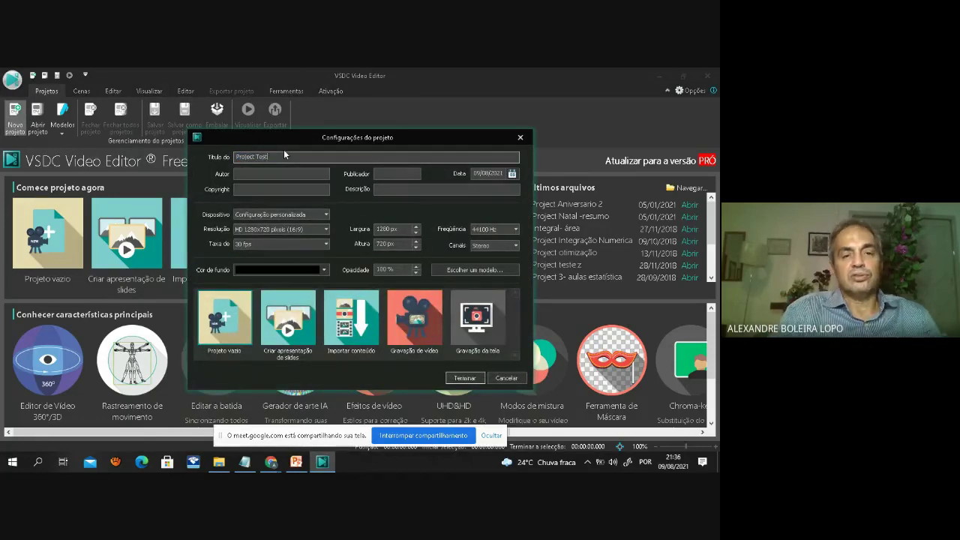
{"action": "left_click", "coordinate": [464, 378]}
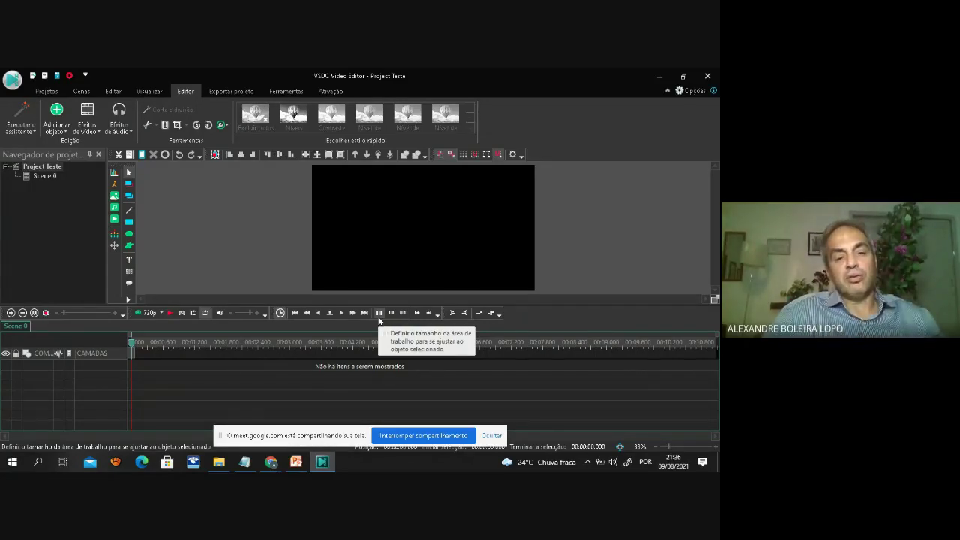
{"action": "left_click", "coordinate": [222, 466]}
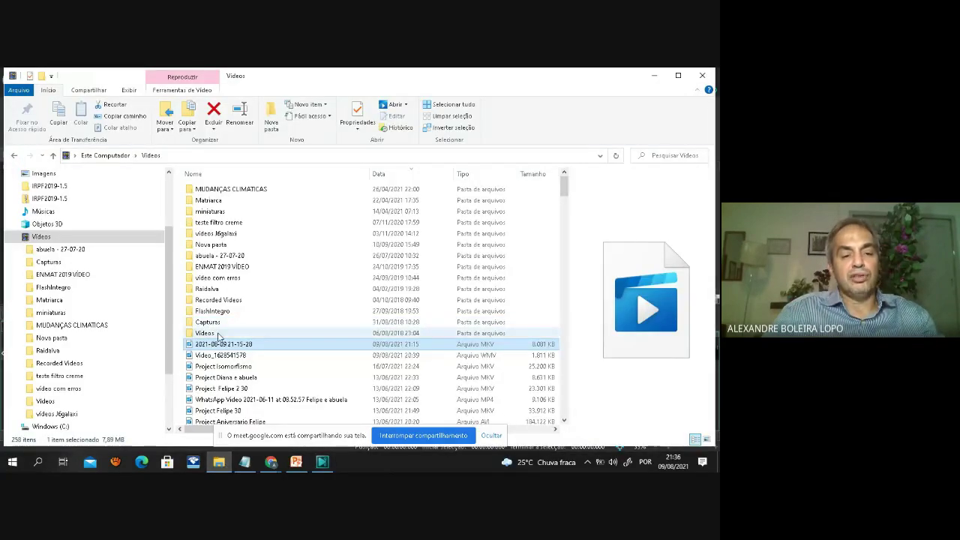
{"action": "left_click", "coordinate": [215, 334]}
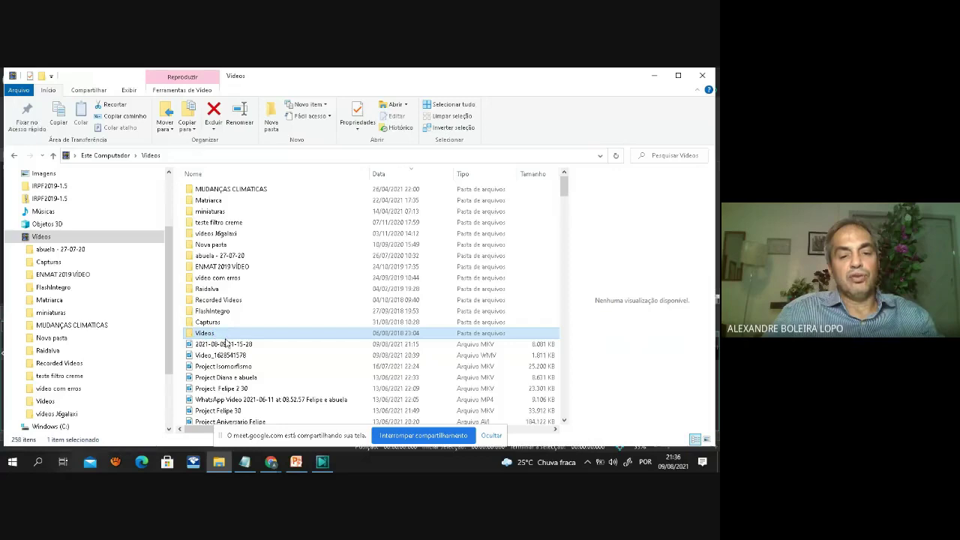
{"action": "left_click", "coordinate": [229, 344]}
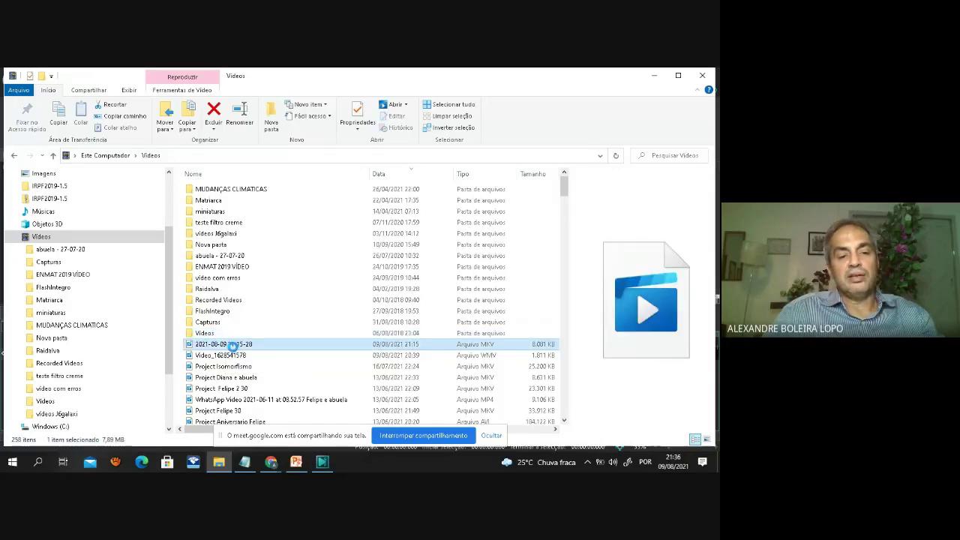
{"action": "right_click", "coordinate": [234, 346]}
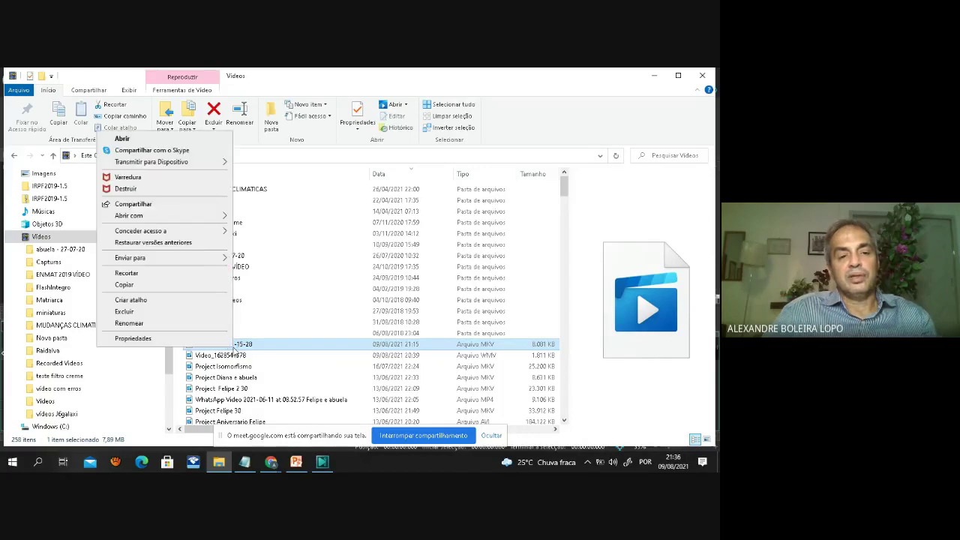
{"action": "left_click", "coordinate": [147, 285]}
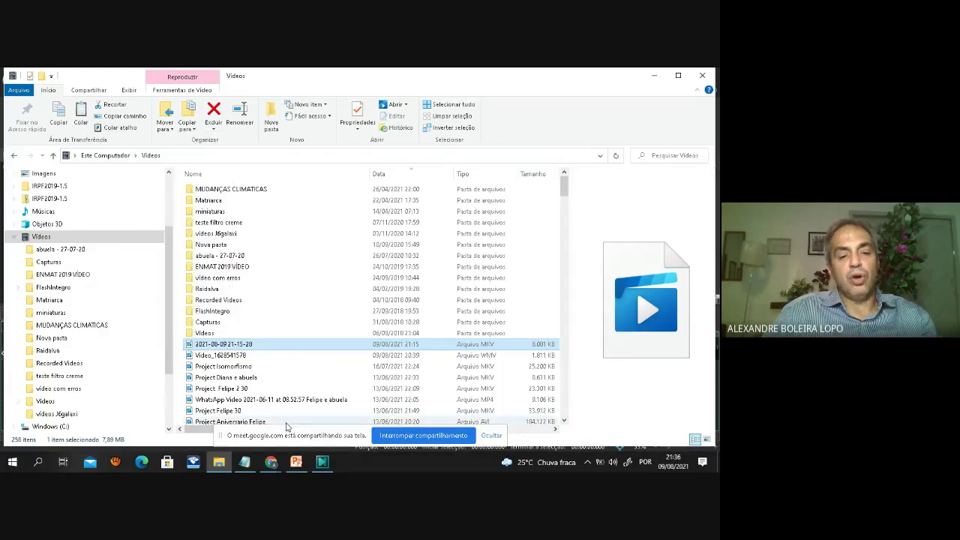
Switch back to VSDC Video Editor and paste the copied video into the empty scene.
{"action": "left_click", "coordinate": [322, 461]}
{"action": "right_click", "coordinate": [379, 237]}
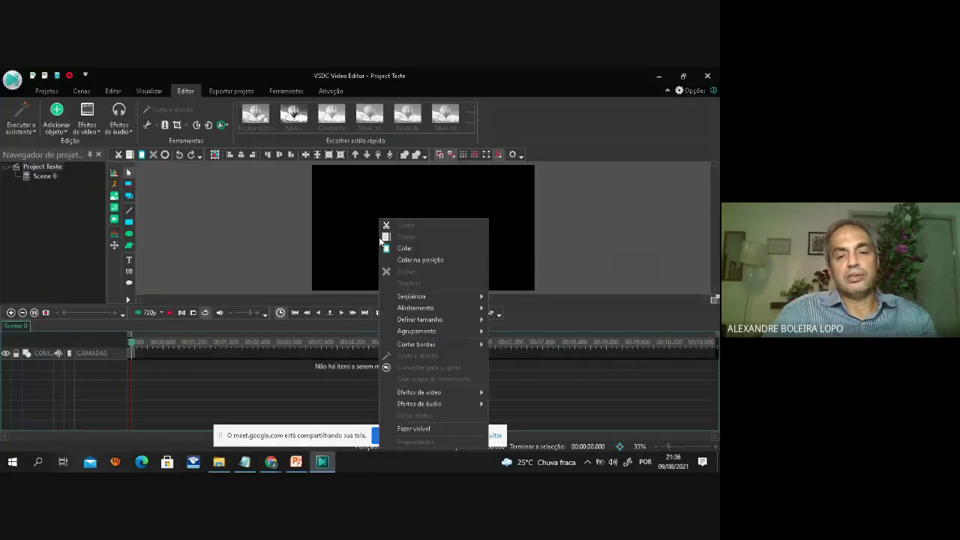
{"action": "left_click", "coordinate": [401, 249]}
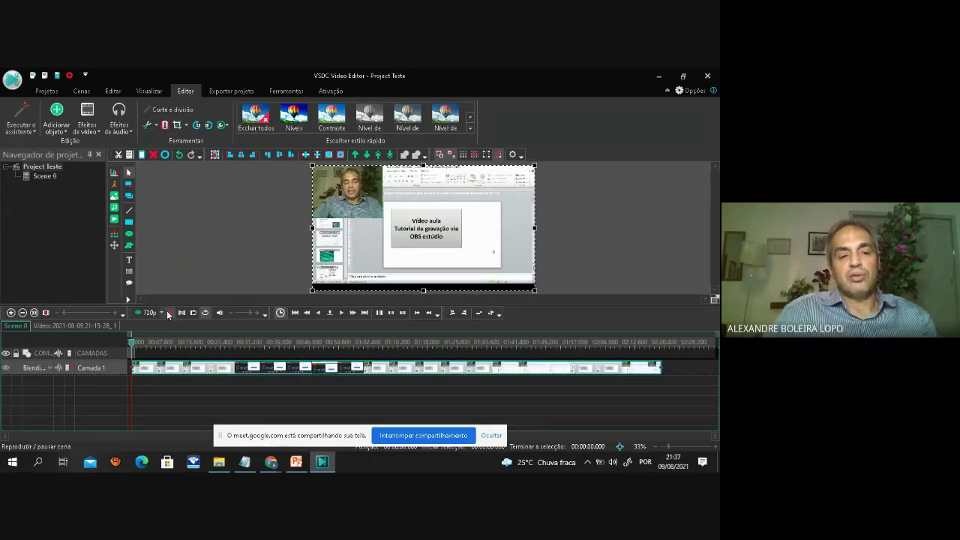
Play the scene from the start and jump to about 1:48 on the timeline to preview the clip.
{"action": "key", "text": "space"}
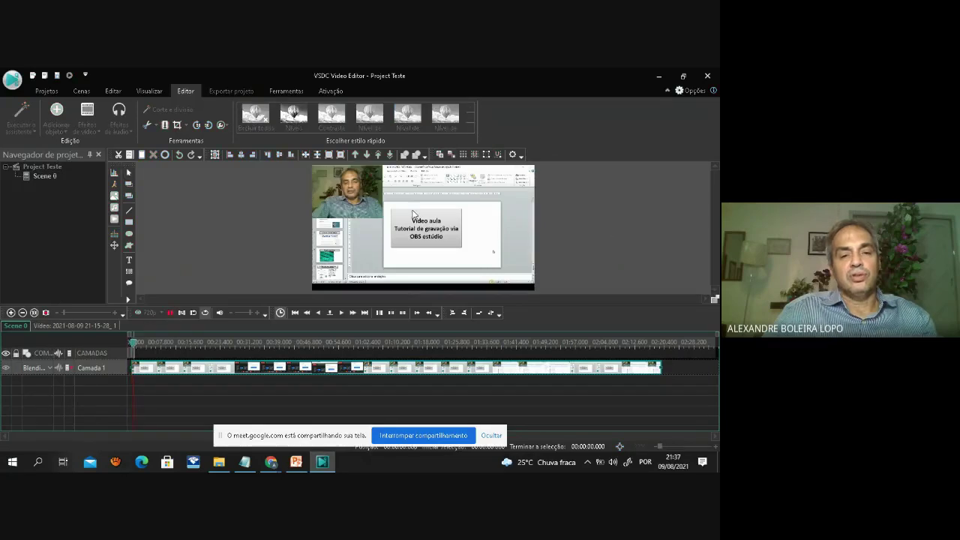
{"action": "left_click", "coordinate": [182, 313]}
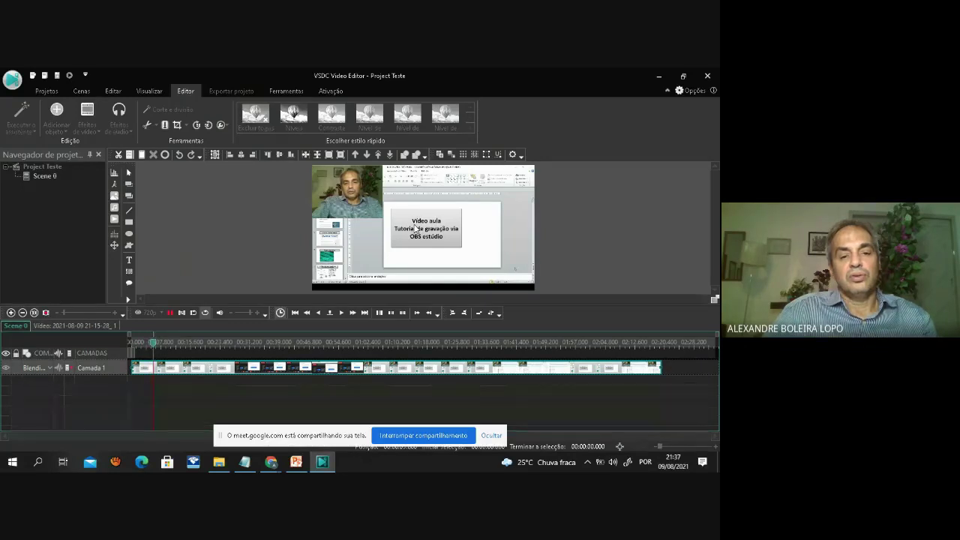
{"action": "left_click", "coordinate": [529, 365]}
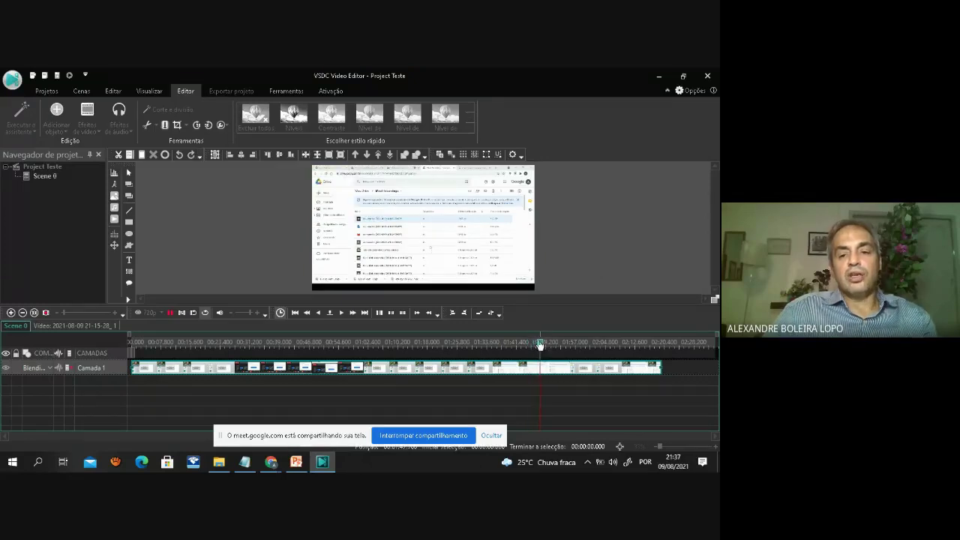
Return the playhead to the early part of the clip, stop playback at about 8.7 seconds and trim off everything after it.
{"action": "left_click_drag", "start_coordinate": [492, 342], "coordinate": [161, 356]}
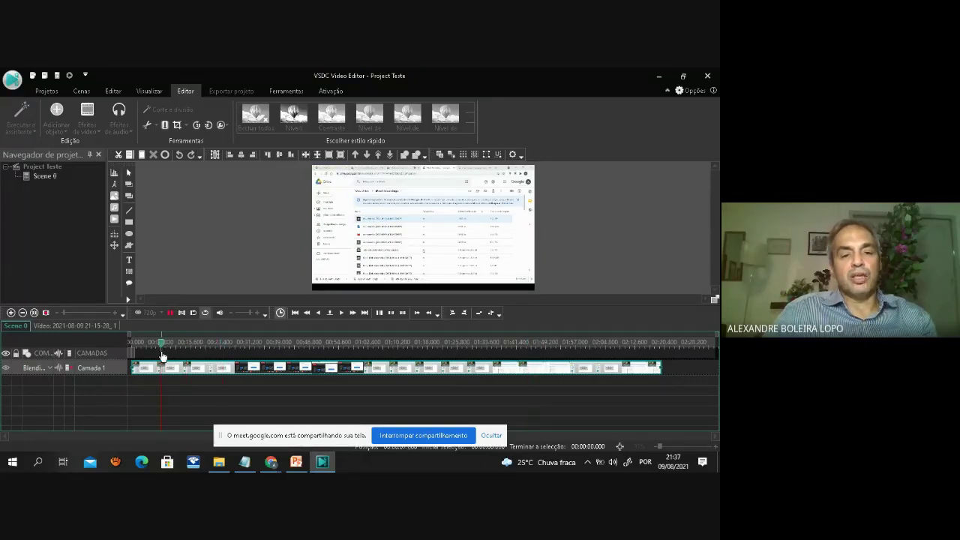
{"action": "left_click", "coordinate": [169, 313]}
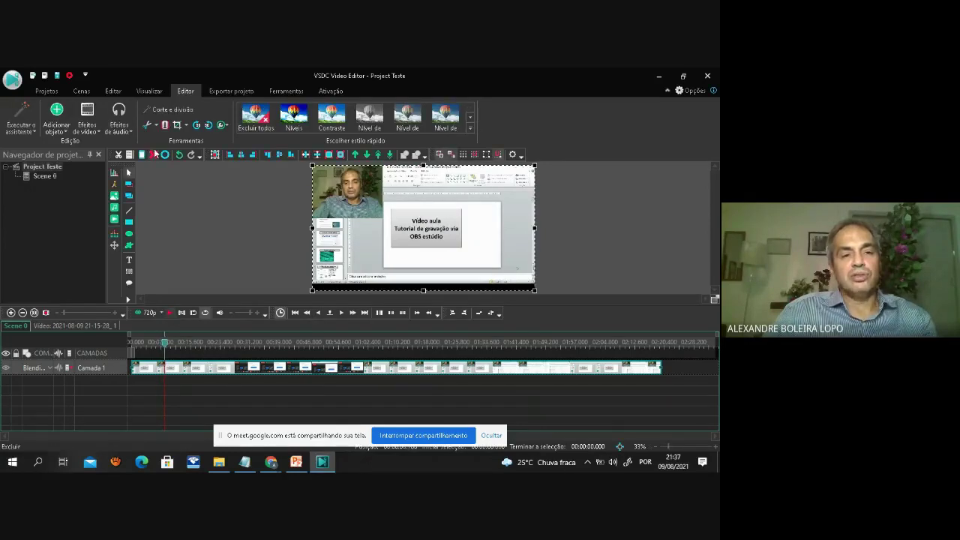
{"action": "left_click", "coordinate": [155, 126]}
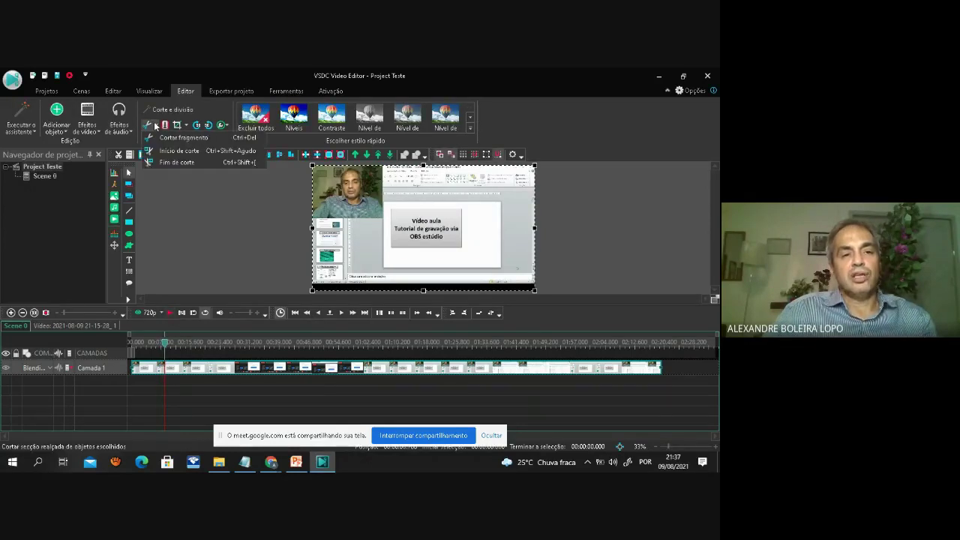
{"action": "left_click", "coordinate": [184, 163]}
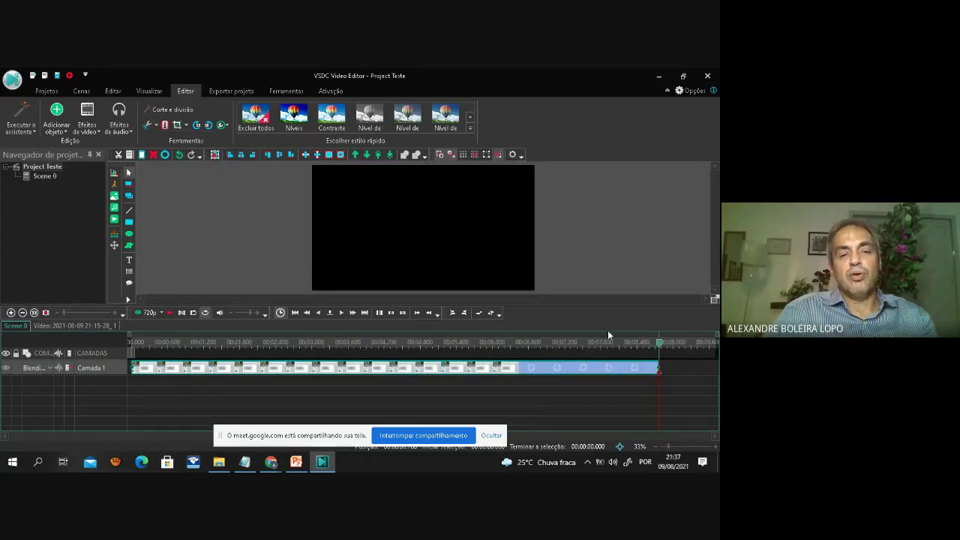
Export the project for PC as an MKV video with the H.264/AVC profile, continuing without the premium functions, and acknowledge the finished conversion.
{"action": "left_click", "coordinate": [47, 91]}
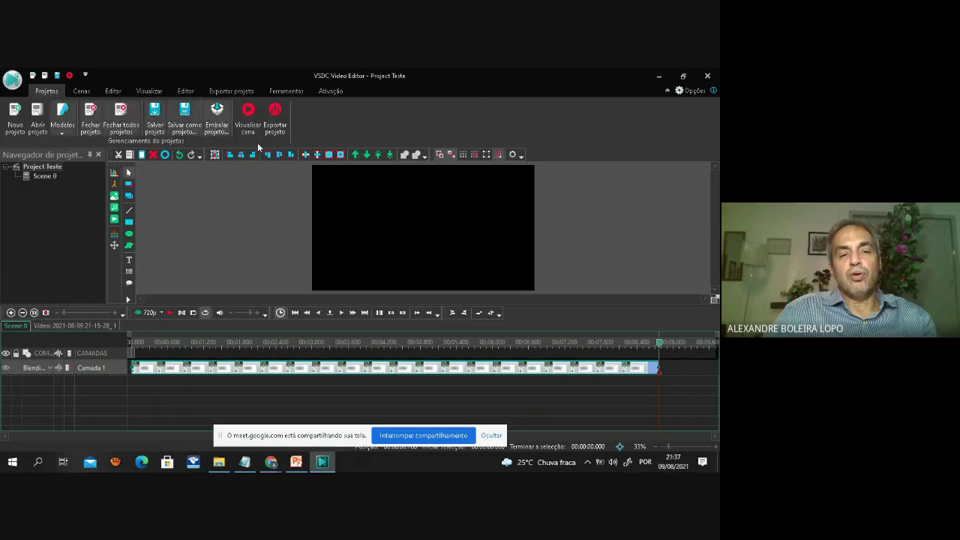
{"action": "left_click", "coordinate": [275, 126]}
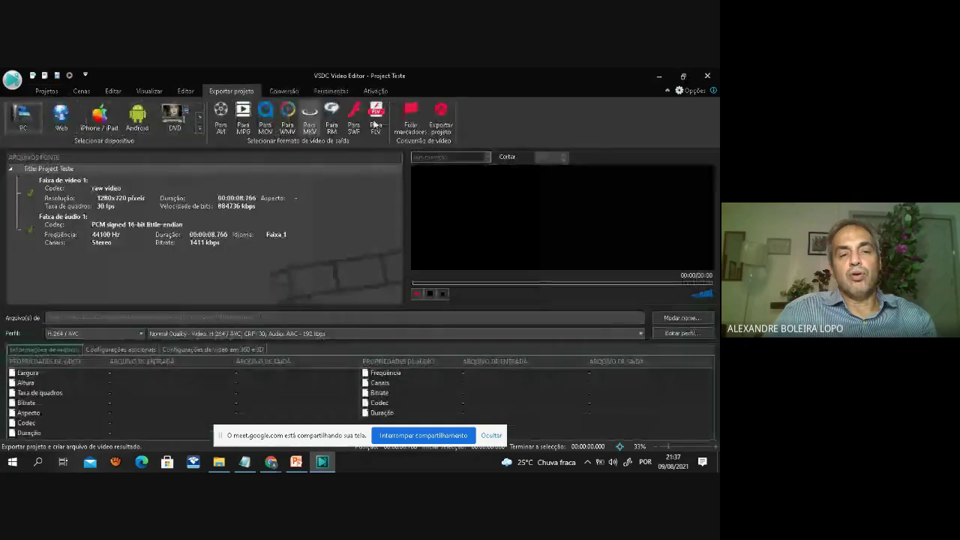
{"action": "left_click", "coordinate": [442, 130]}
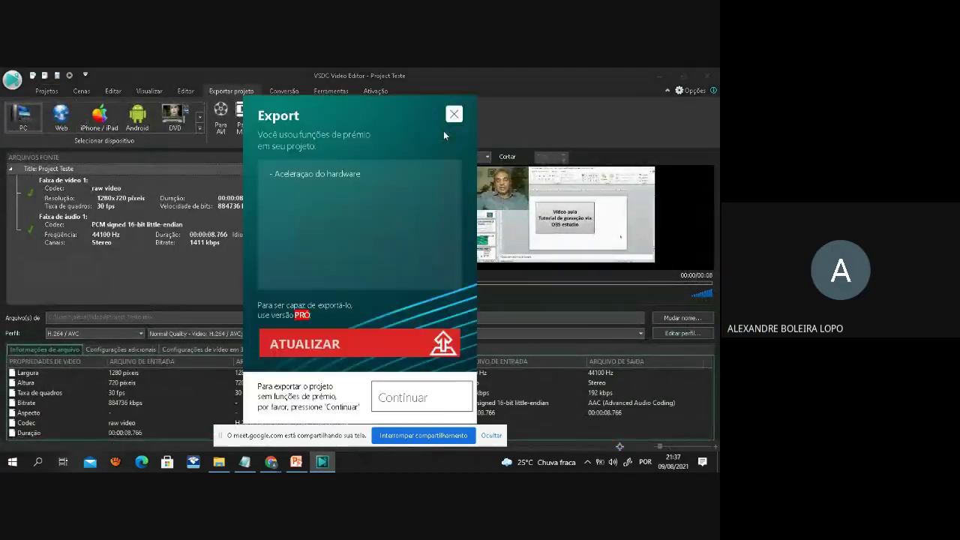
{"action": "left_click", "coordinate": [412, 401]}
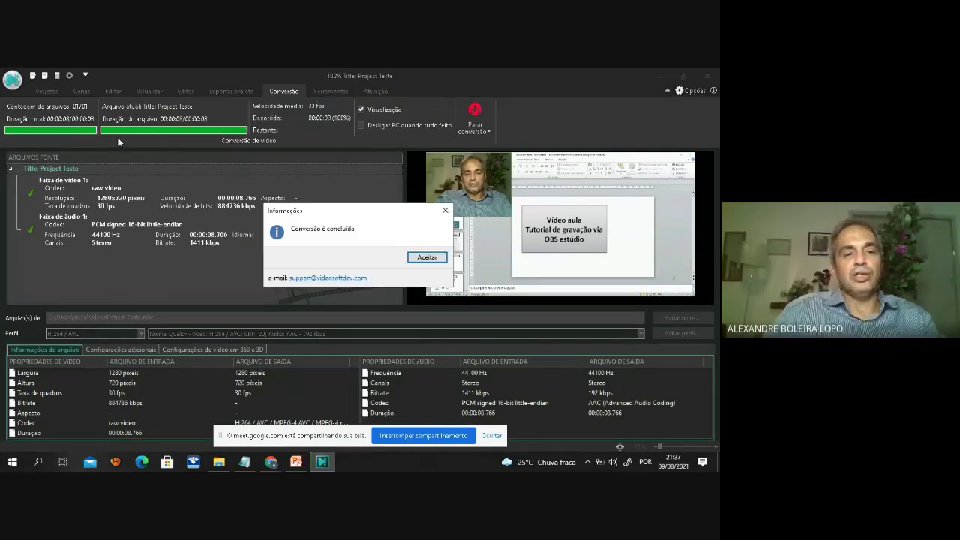
{"action": "left_click", "coordinate": [426, 256]}
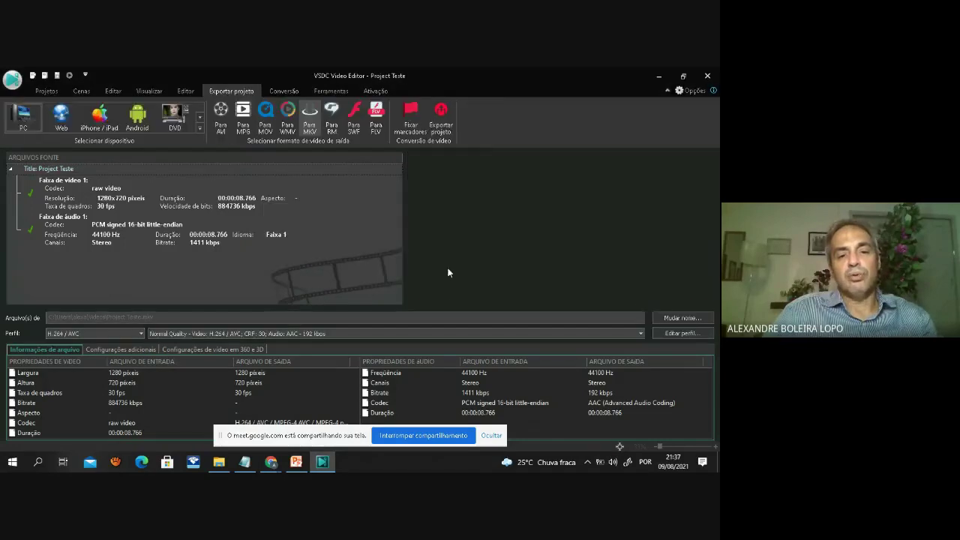
Switch to File Explorer and look through the Vídeos folder for the newly exported project video.
{"action": "left_click", "coordinate": [218, 462]}
{"action": "scroll", "coordinate": [289, 315], "scroll_direction": "down", "scroll_amount": 2}
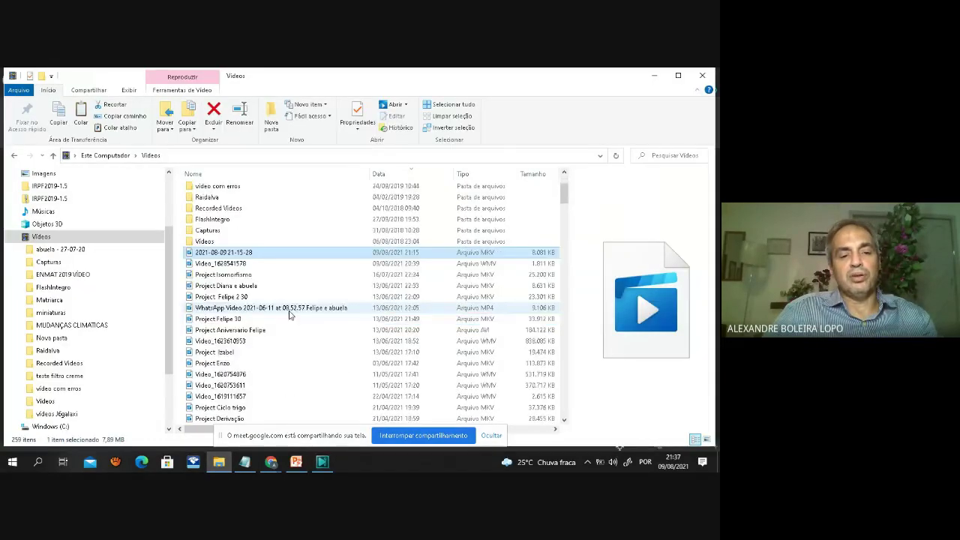
{"action": "scroll", "coordinate": [289, 315], "scroll_direction": "up", "scroll_amount": 1, "text": "ctrl"}
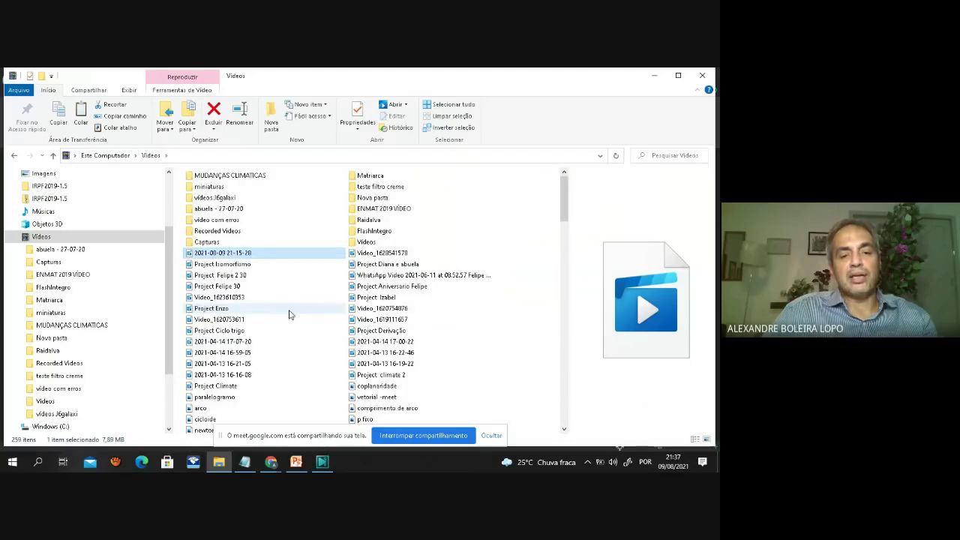
{"action": "scroll", "coordinate": [294, 315], "scroll_direction": "down", "scroll_amount": 3}
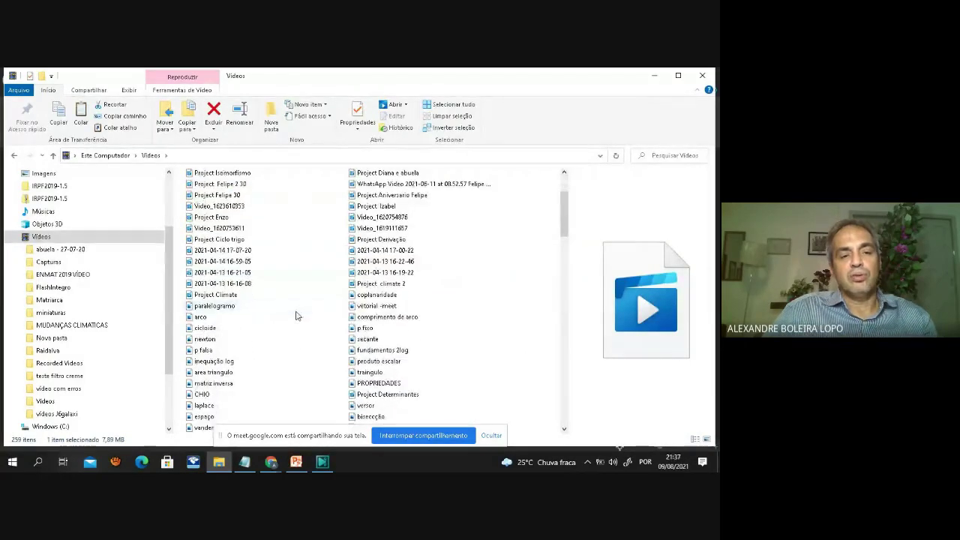
{"action": "scroll", "coordinate": [296, 316], "scroll_direction": "up", "scroll_amount": 3}
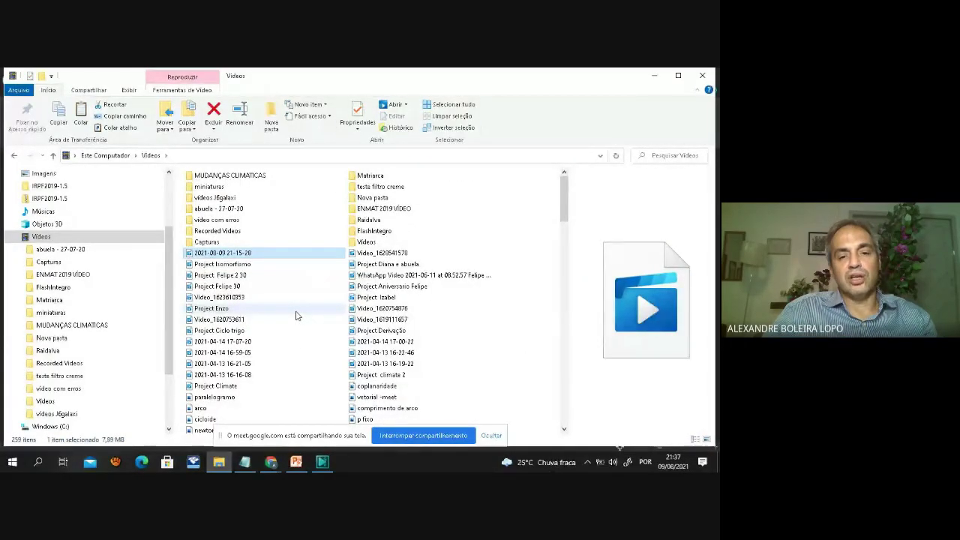
{"action": "scroll", "coordinate": [297, 316], "scroll_direction": "down", "scroll_amount": 10}
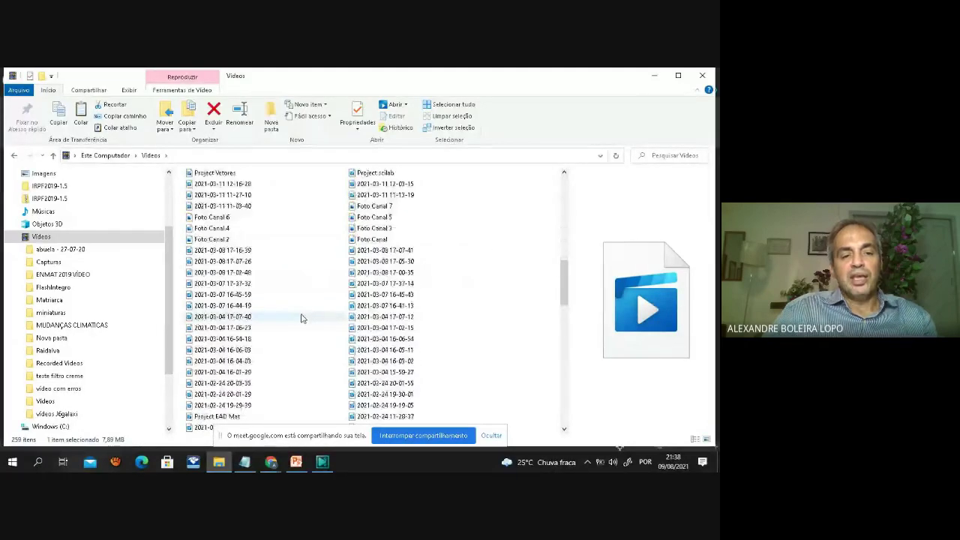
{"action": "scroll", "coordinate": [301, 319], "scroll_direction": "down", "scroll_amount": 10}
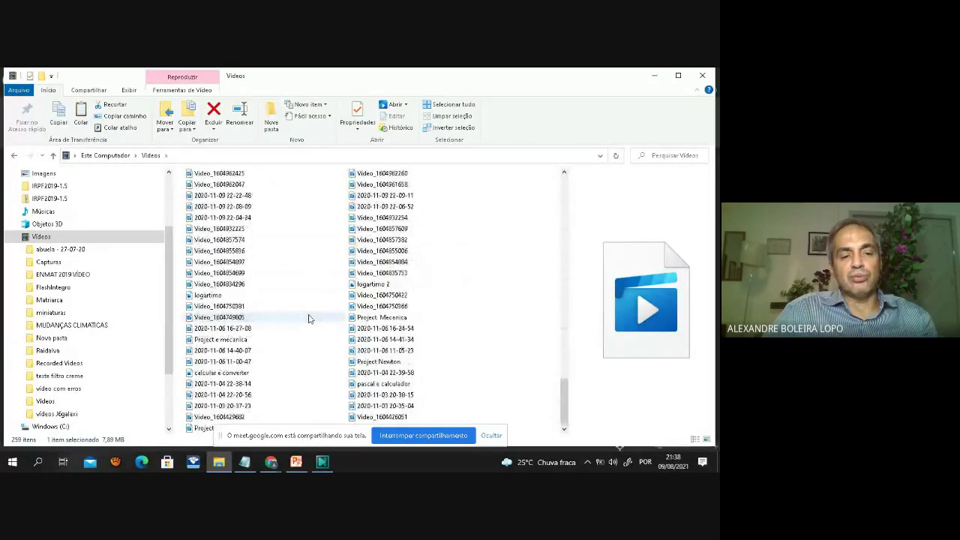
{"action": "scroll", "coordinate": [300, 321], "scroll_direction": "up", "scroll_amount": 10}
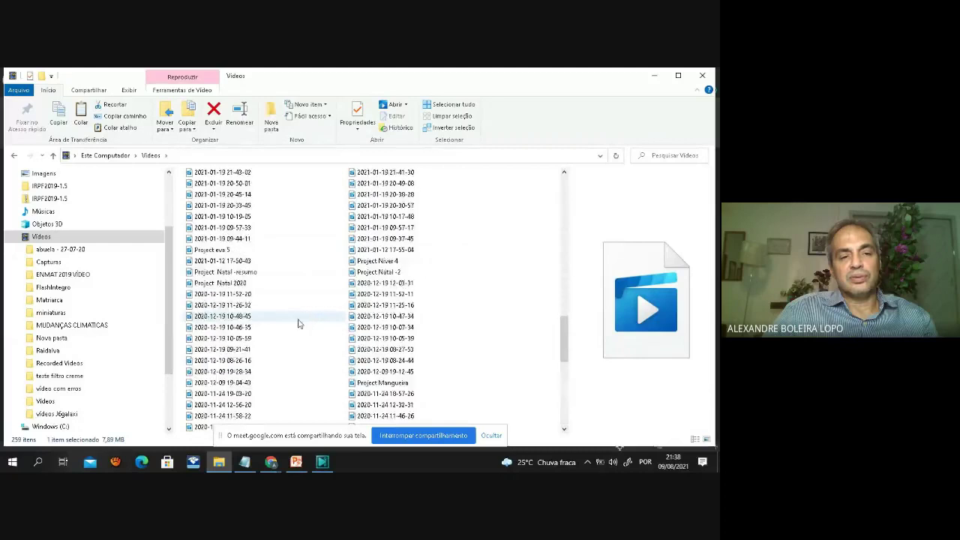
{"action": "scroll", "coordinate": [297, 323], "scroll_direction": "up", "scroll_amount": 10}
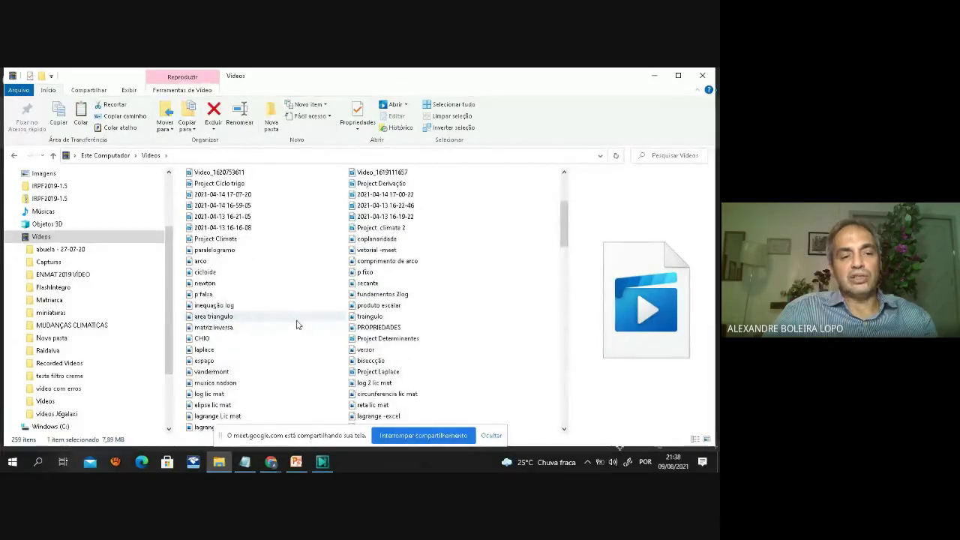
Reload the Vídeos folder, hide the screen-sharing notice and look through the files again for the exported video.
{"action": "left_click", "coordinate": [66, 237]}
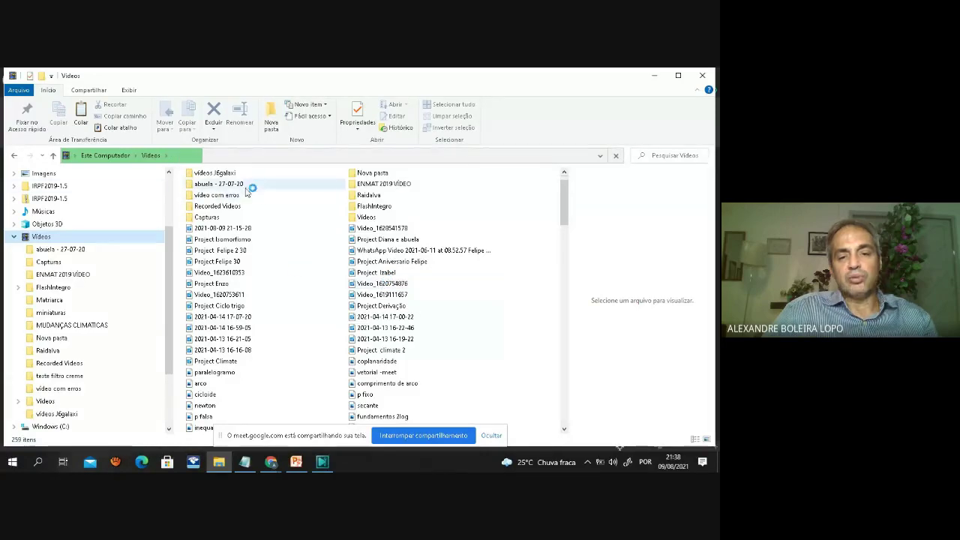
{"action": "scroll", "coordinate": [321, 278], "scroll_direction": "down", "scroll_amount": 10}
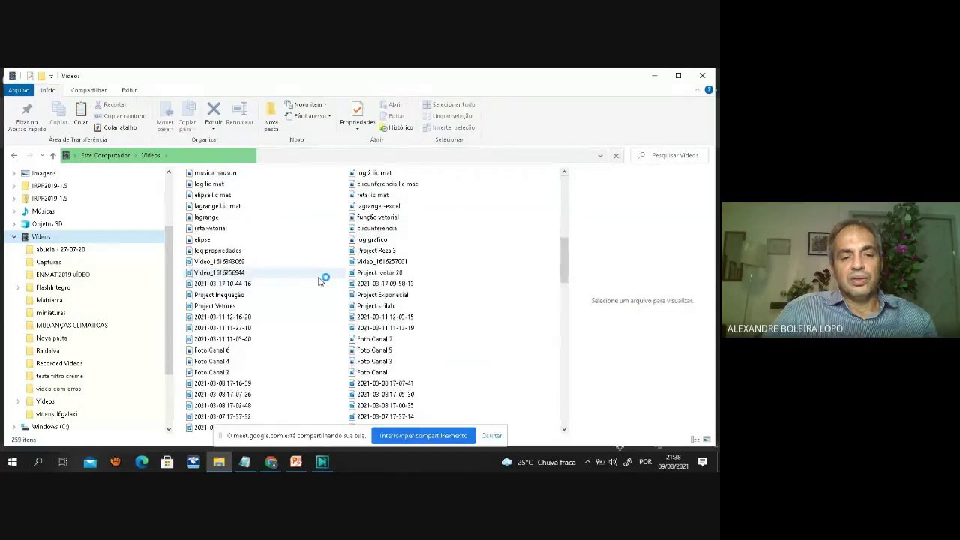
{"action": "scroll", "coordinate": [323, 281], "scroll_direction": "down", "scroll_amount": 15}
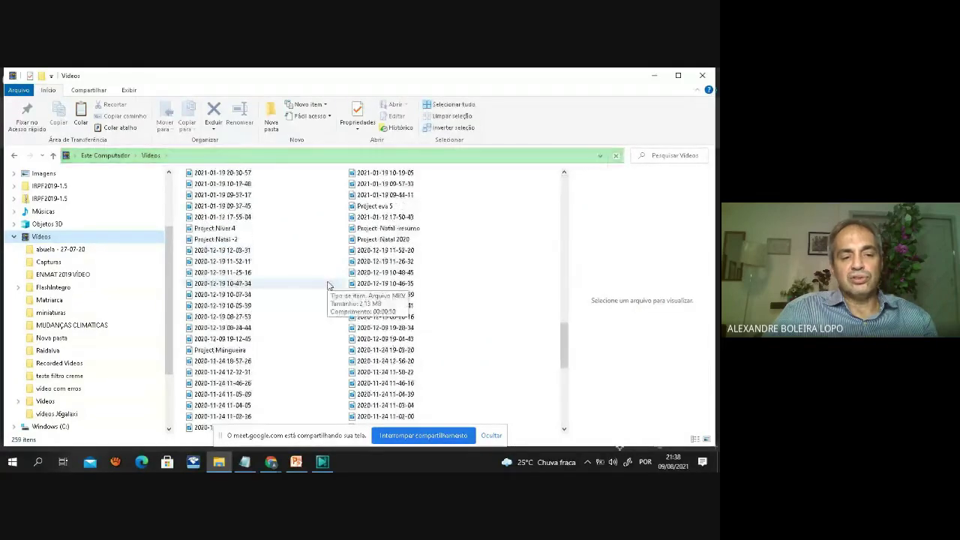
{"action": "scroll", "coordinate": [327, 286], "scroll_direction": "down", "scroll_amount": 8}
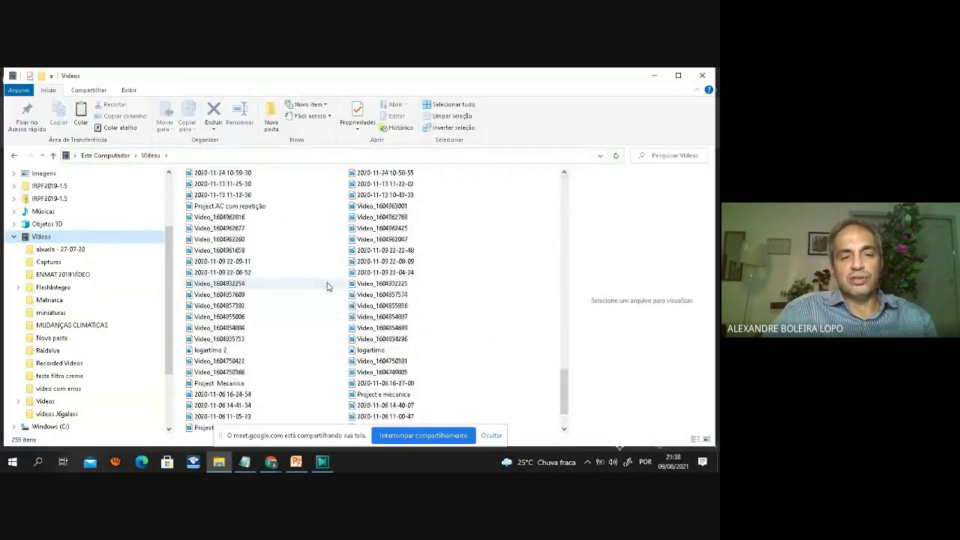
{"action": "scroll", "coordinate": [327, 285], "scroll_direction": "down", "scroll_amount": 2}
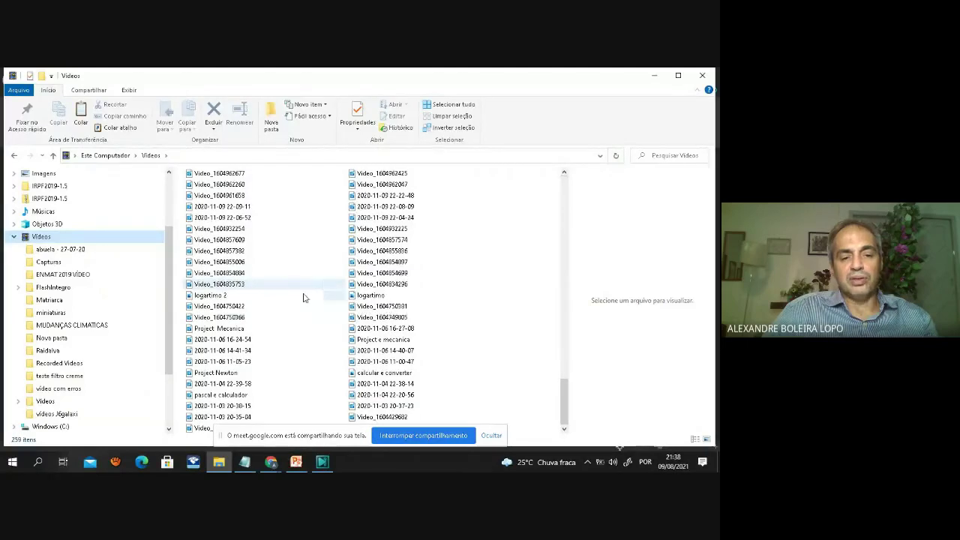
{"action": "left_click", "coordinate": [492, 436]}
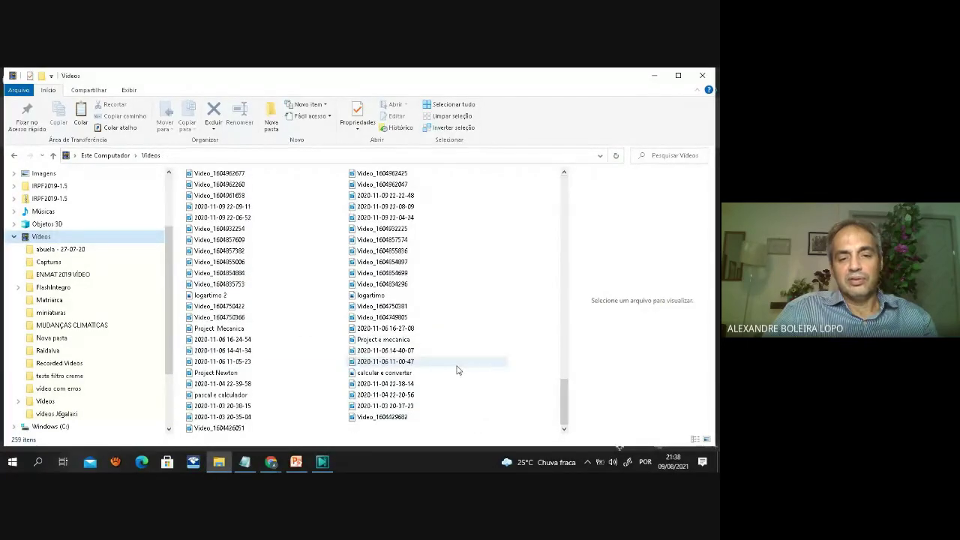
{"action": "scroll", "coordinate": [459, 370], "scroll_direction": "up", "scroll_amount": 12}
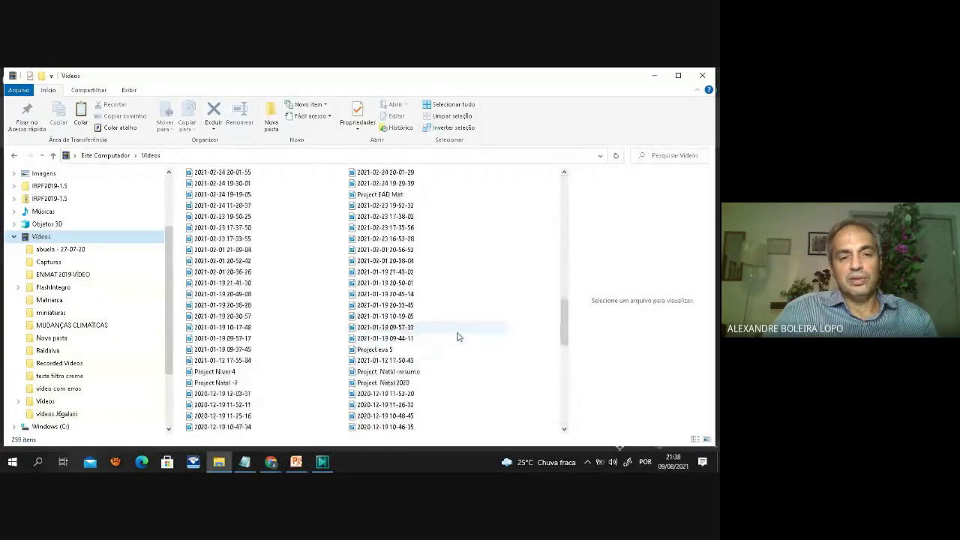
{"action": "scroll", "coordinate": [456, 332], "scroll_direction": "up", "scroll_amount": 10}
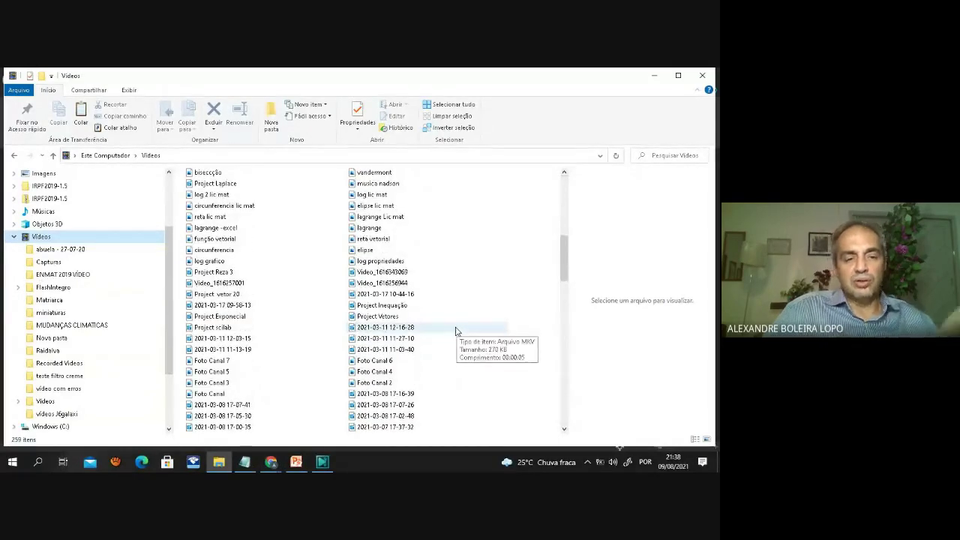
{"action": "scroll", "coordinate": [457, 331], "scroll_direction": "up", "scroll_amount": 1}
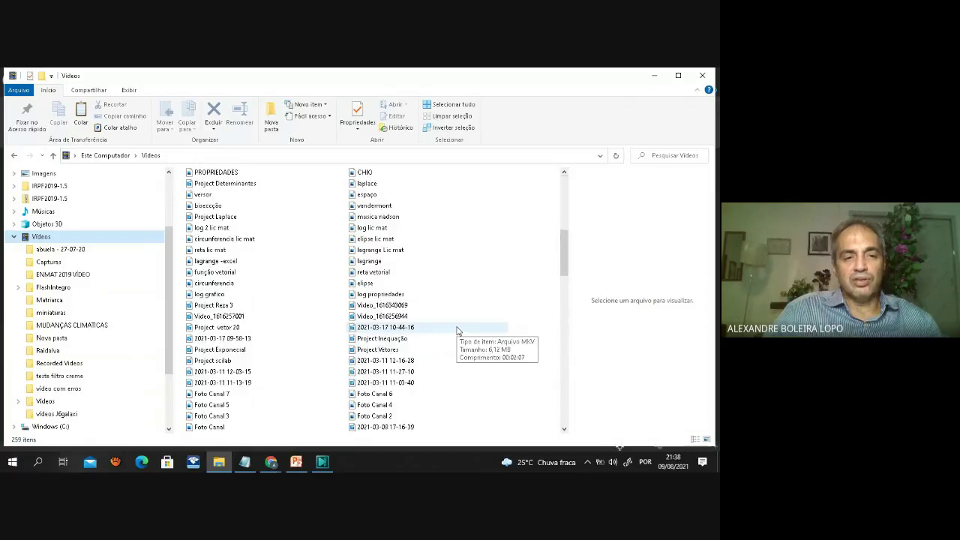
{"action": "scroll", "coordinate": [458, 331], "scroll_direction": "up", "scroll_amount": 10}
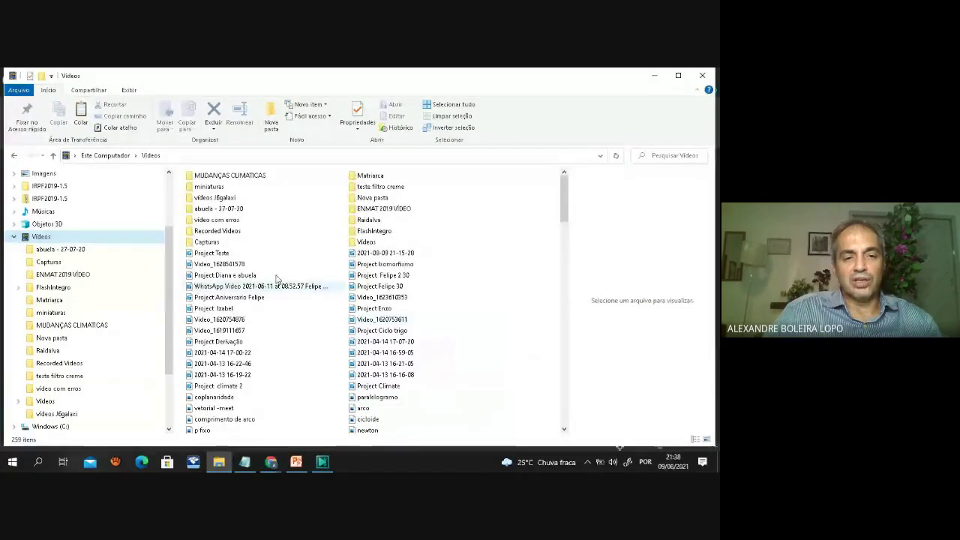
Copy the exported Project Teste video and switch back to VSDC Video Editor.
{"action": "left_click", "coordinate": [217, 253]}
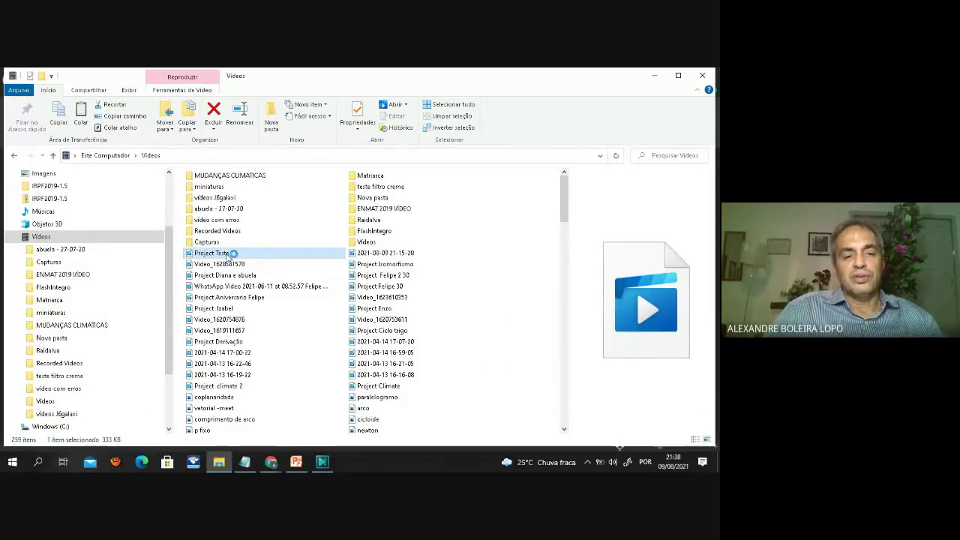
{"action": "right_click", "coordinate": [229, 254]}
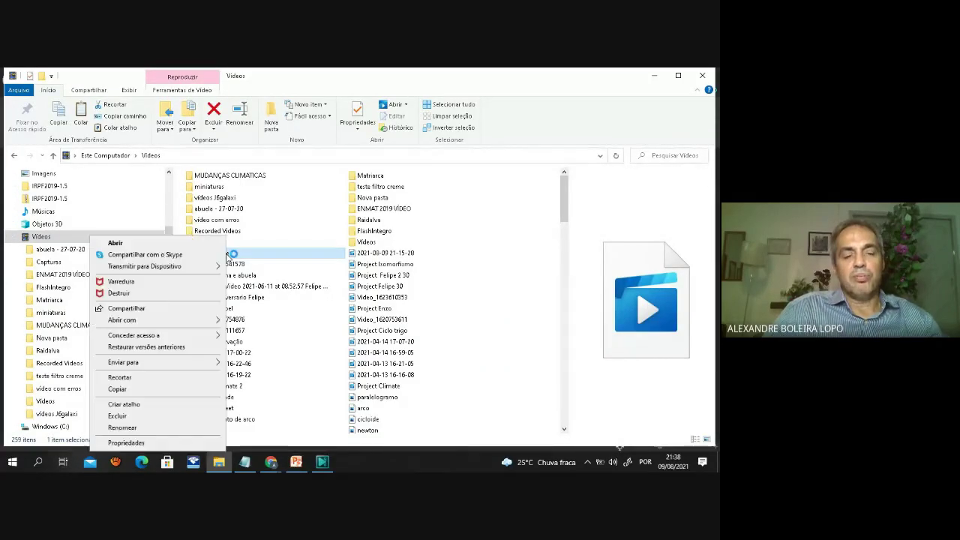
{"action": "left_click", "coordinate": [118, 389]}
{"action": "left_click", "coordinate": [322, 461]}
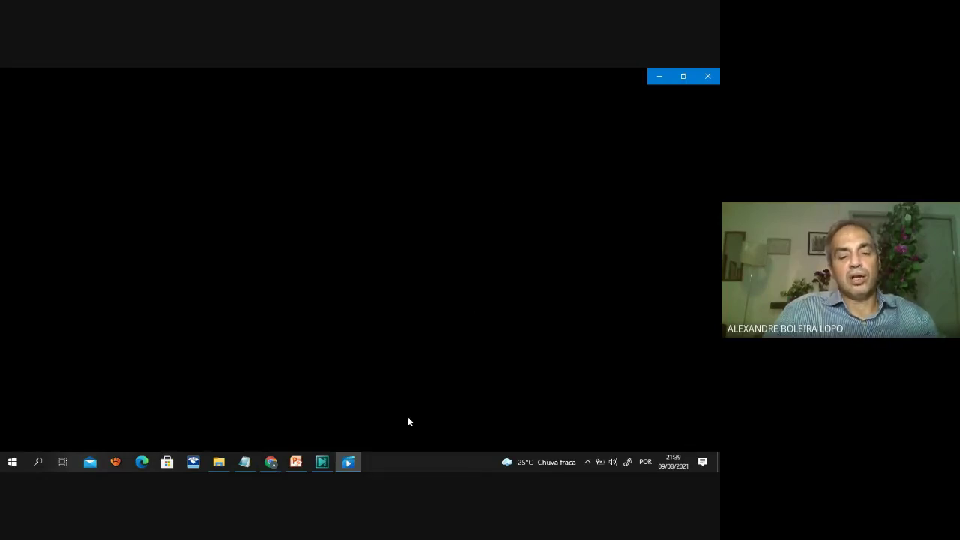
{"action": "left_click", "coordinate": [323, 461]}
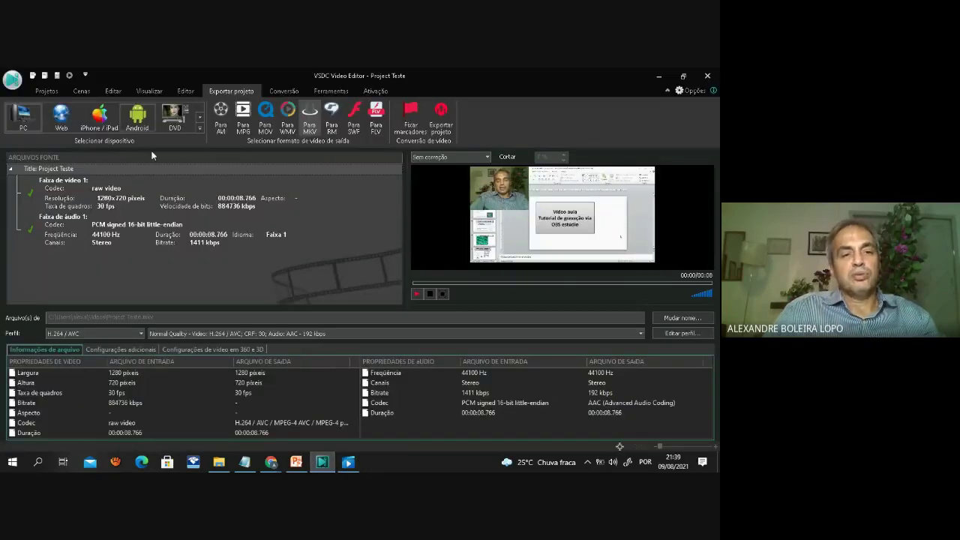
Create a new empty project, keeping the HD 1280x720 resolution and 30 fps settings.
{"action": "left_click", "coordinate": [38, 95]}
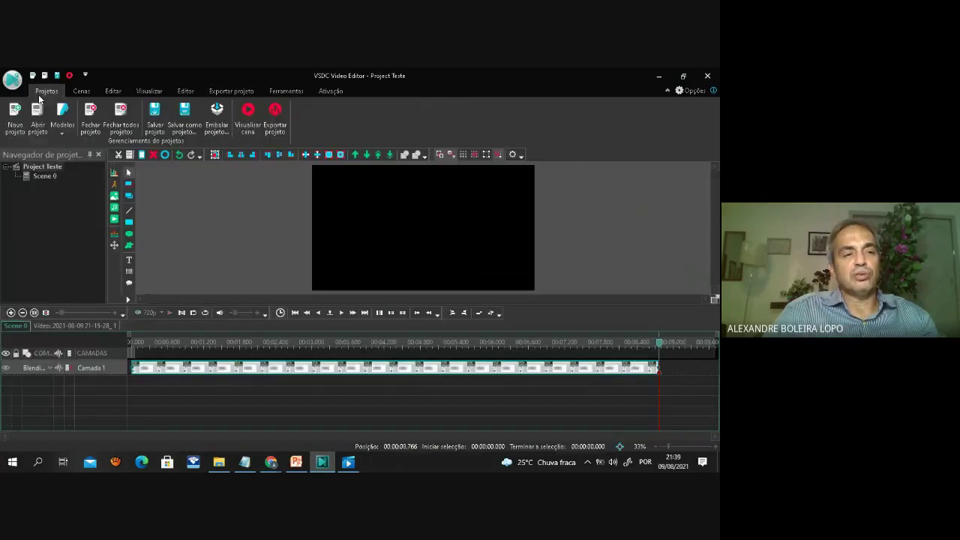
{"action": "left_click", "coordinate": [15, 118]}
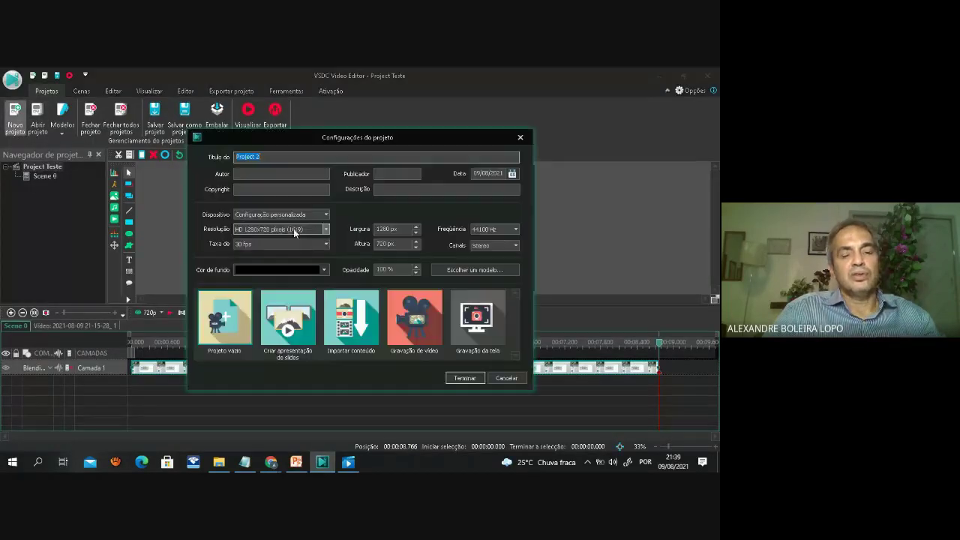
{"action": "left_click", "coordinate": [465, 378]}
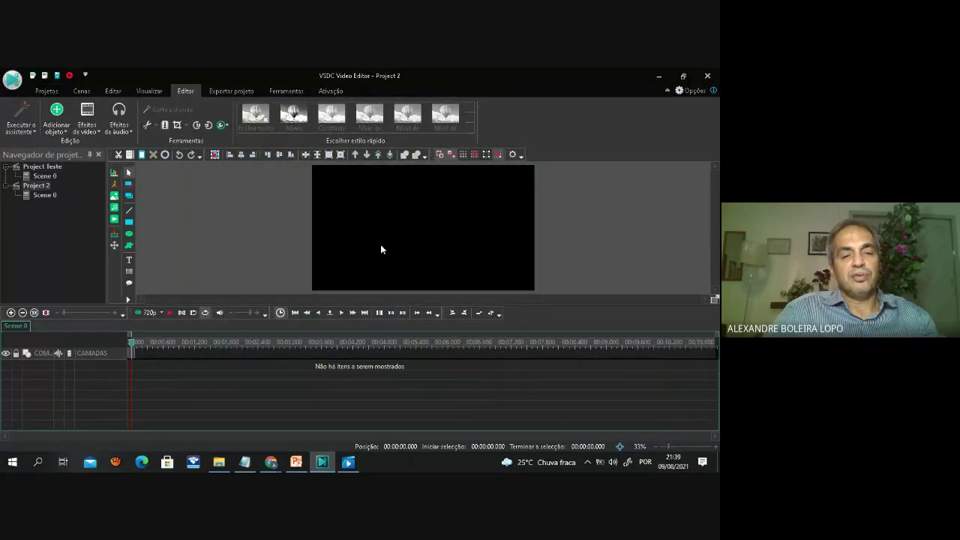
Paste the copied Project Teste video into the new project's empty scene.
{"action": "right_click", "coordinate": [333, 209]}
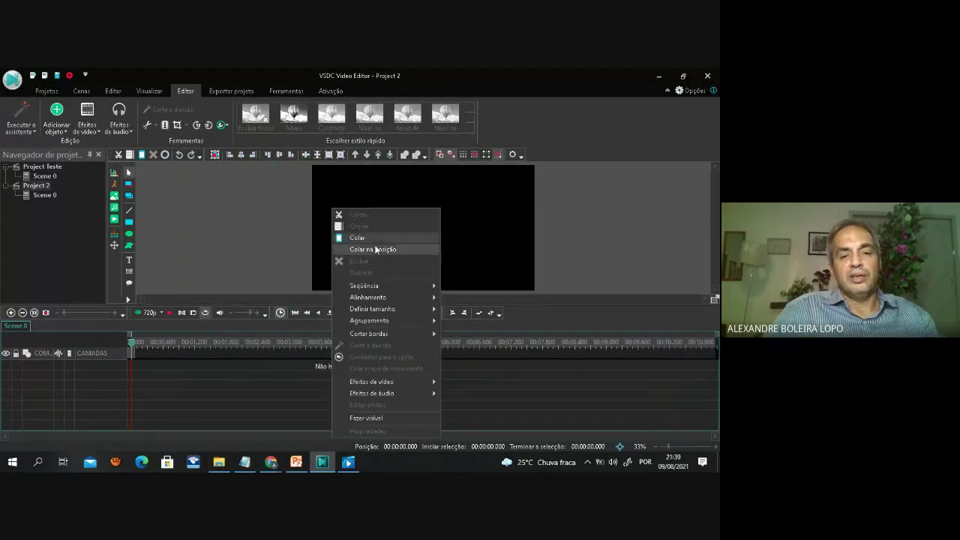
{"action": "left_click", "coordinate": [484, 216]}
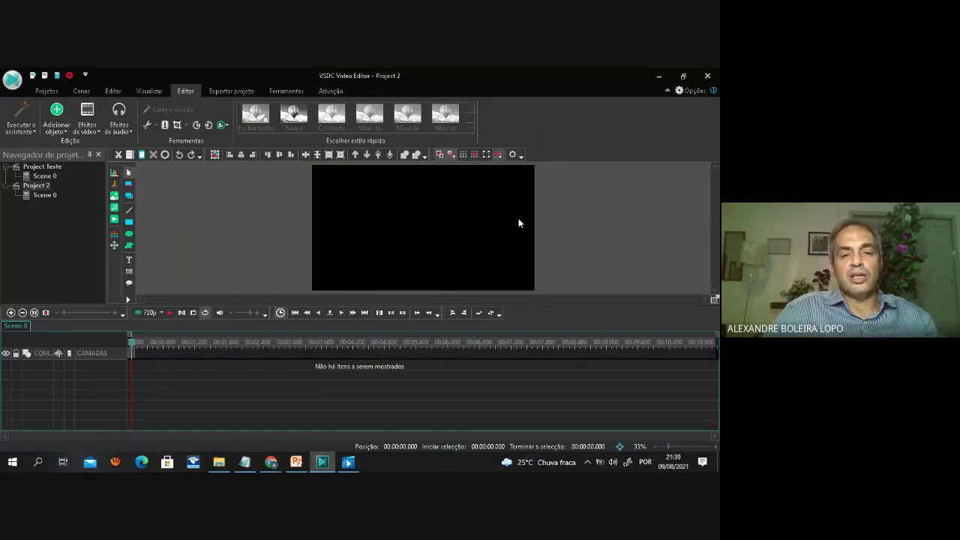
{"action": "key", "text": "ctrl+v"}
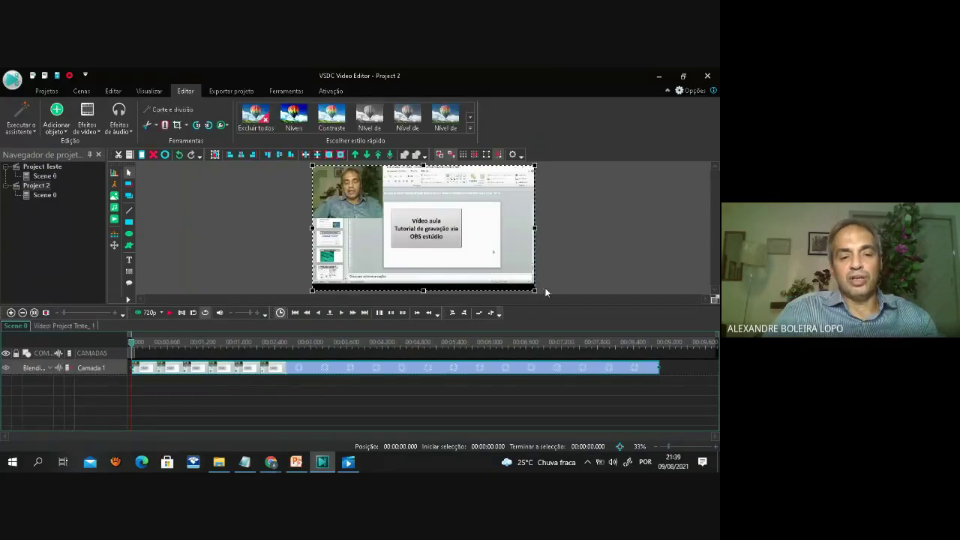
Switch to the video player to check the exported Project Teste clip, and return to VSDC Video Editor.
{"action": "left_click", "coordinate": [348, 462]}
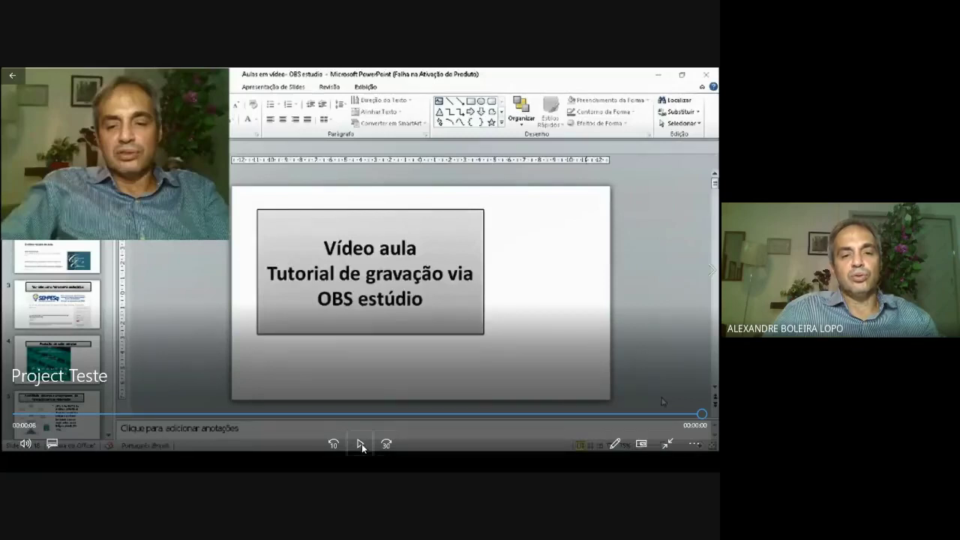
{"action": "key", "text": "space"}
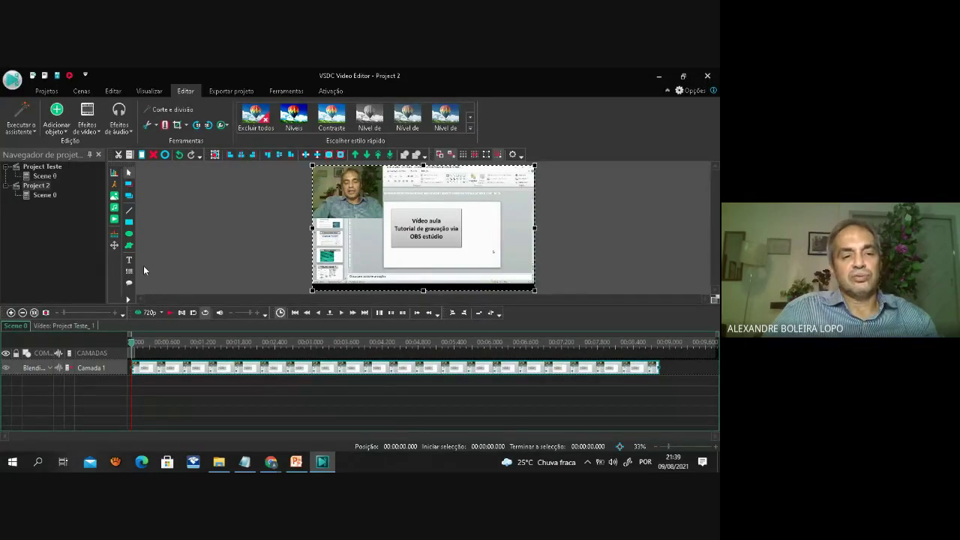
Add a text object positioned from the scene start and draw its wide, low box over the last line of the slide's title.
{"action": "left_click", "coordinate": [178, 261]}
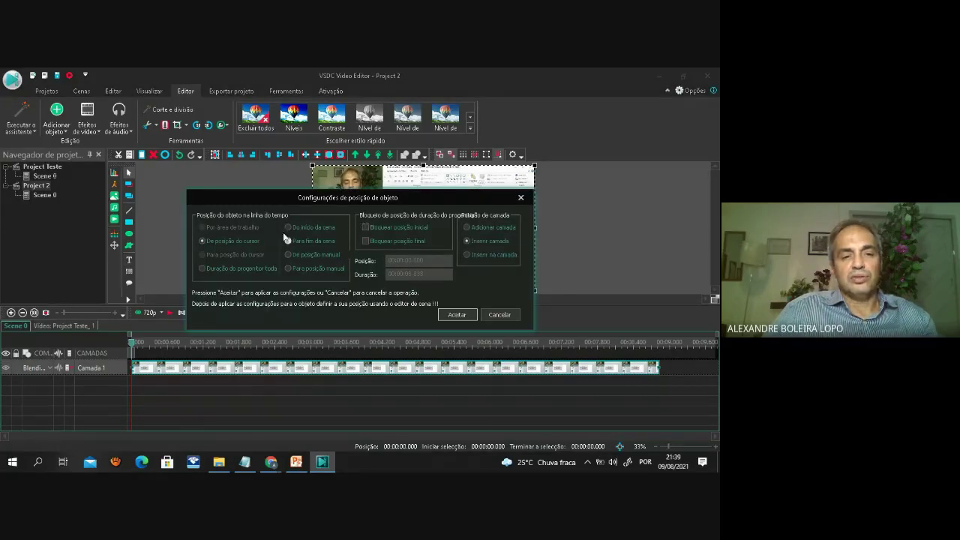
{"action": "left_click", "coordinate": [325, 228]}
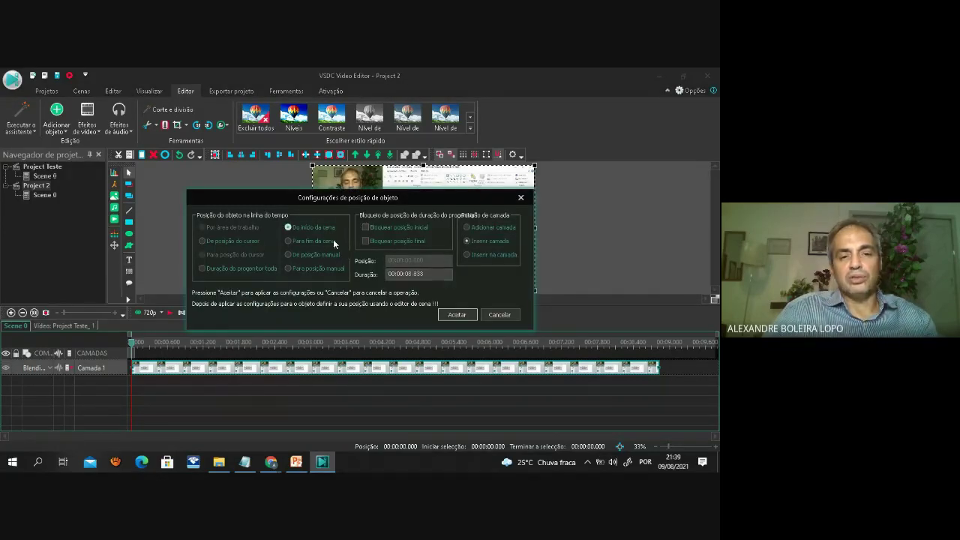
{"action": "left_click", "coordinate": [456, 315]}
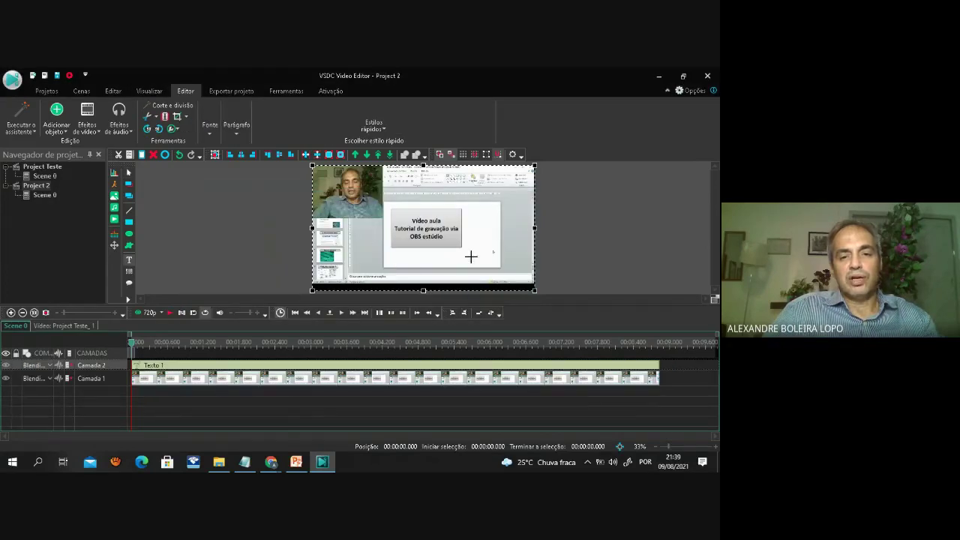
{"action": "left_click_drag", "start_coordinate": [499, 253], "coordinate": [370, 235]}
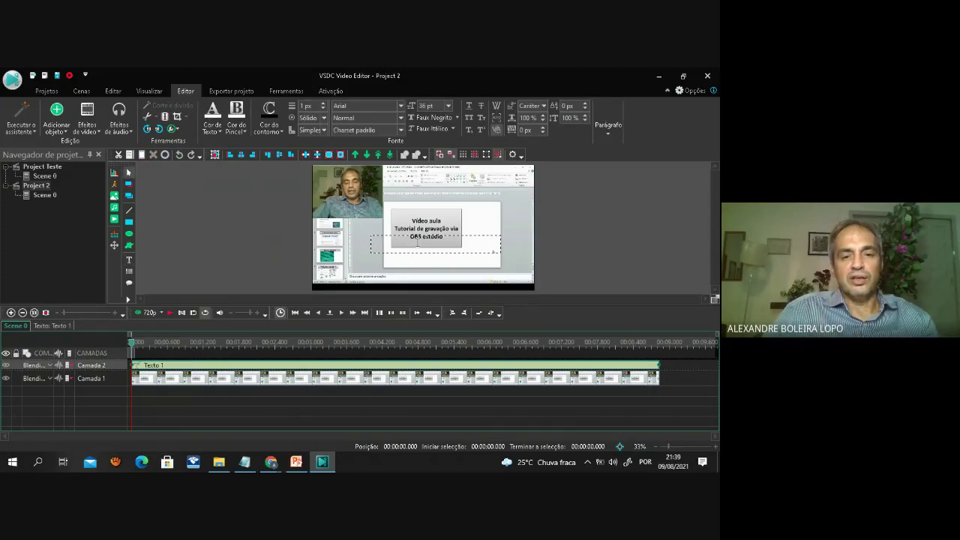
{"action": "left_click", "coordinate": [431, 236]}
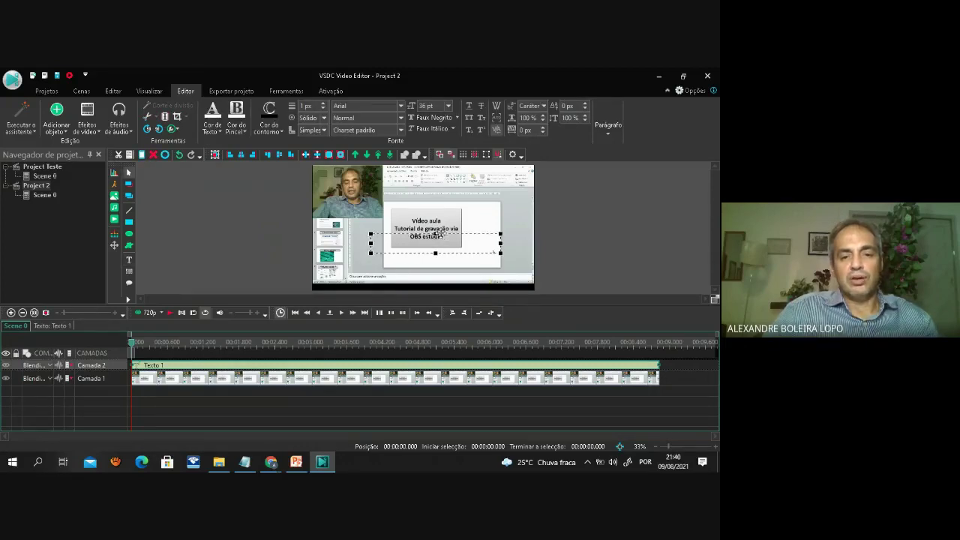
Move the text box just below the slide's title and enter "Teste test teste teste teste" in red.
{"action": "mouse_move", "coordinate": [442, 235]}
{"action": "left_mouse_down"}
{"action": "mouse_move", "coordinate": [425, 246]}
{"action": "mouse_move", "coordinate": [436, 246]}
{"action": "left_mouse_up"}
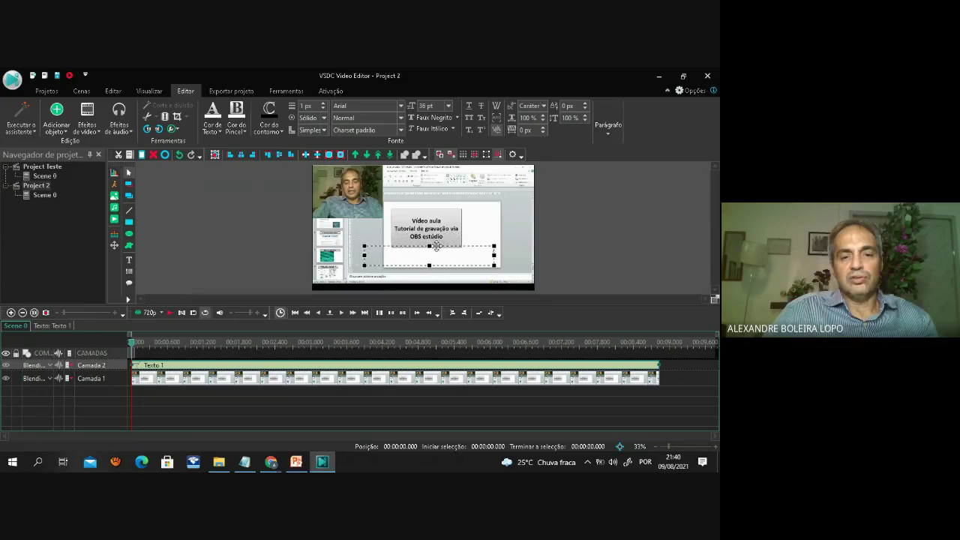
{"action": "double_click", "coordinate": [401, 259]}
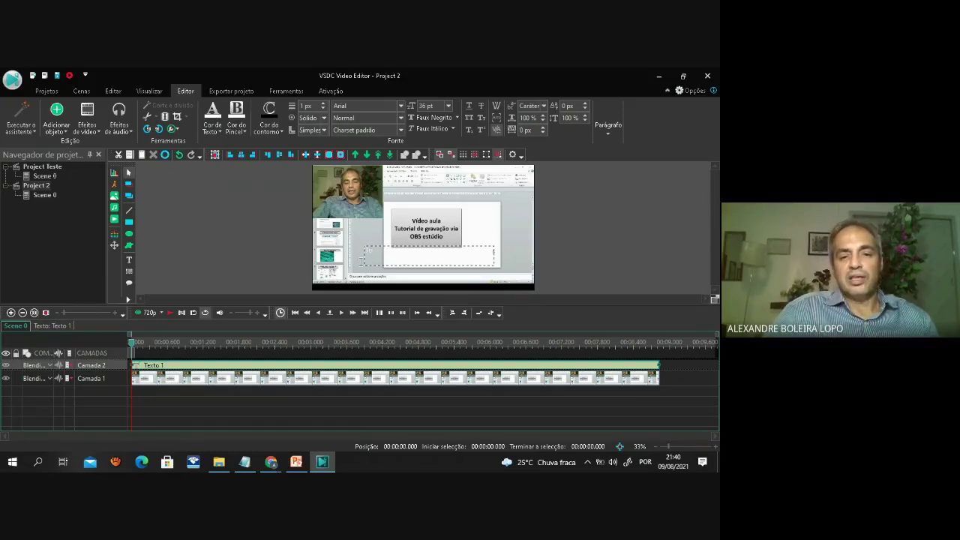
{"action": "left_click", "coordinate": [351, 246]}
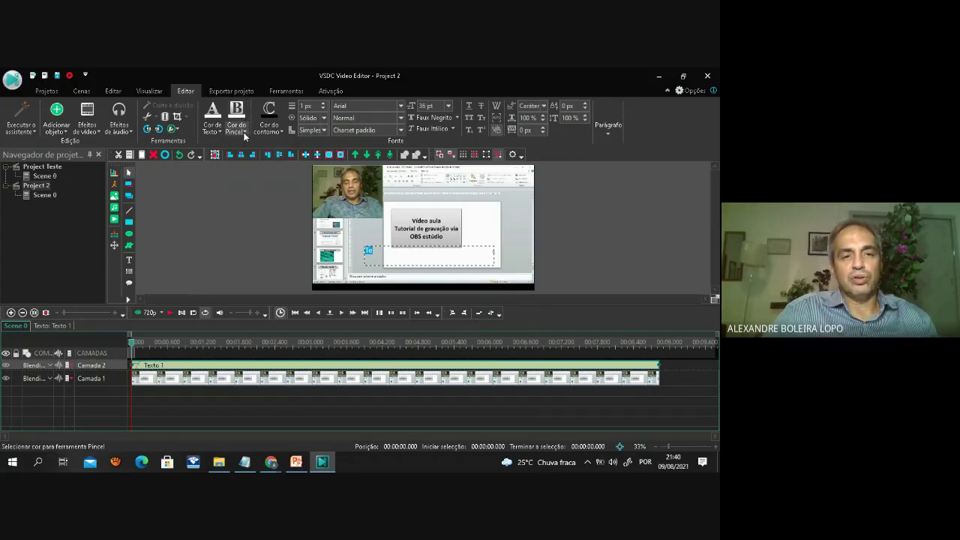
{"action": "left_click", "coordinate": [215, 131]}
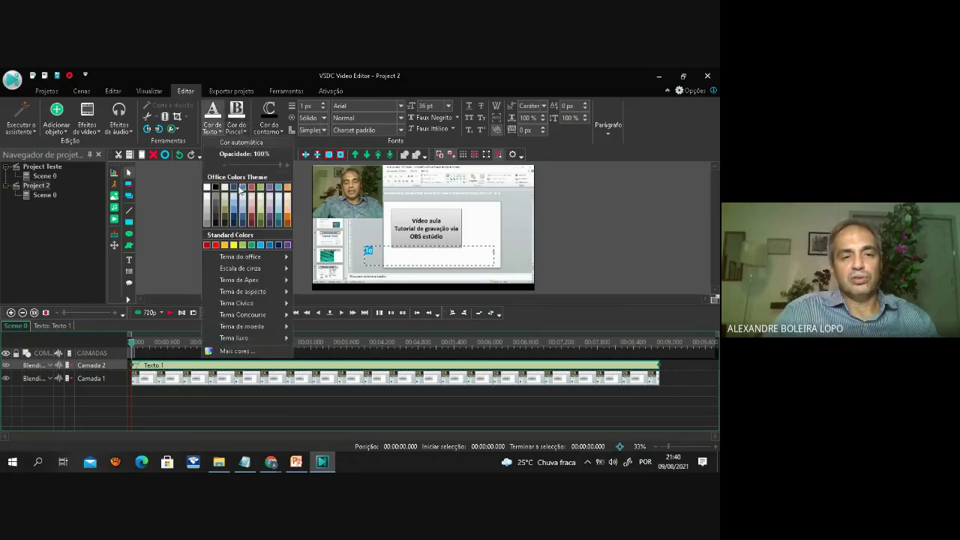
{"action": "left_click", "coordinate": [216, 244]}
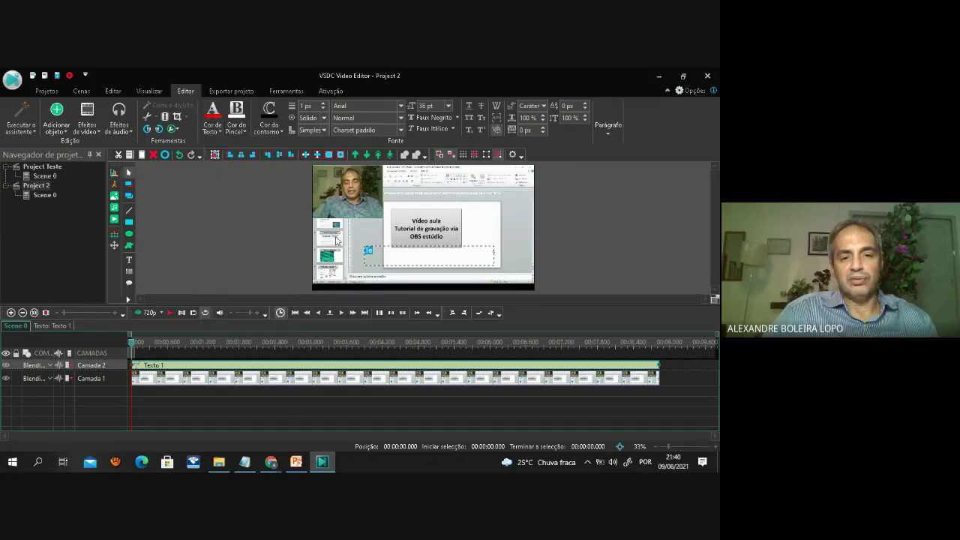
{"action": "left_click", "coordinate": [390, 251]}
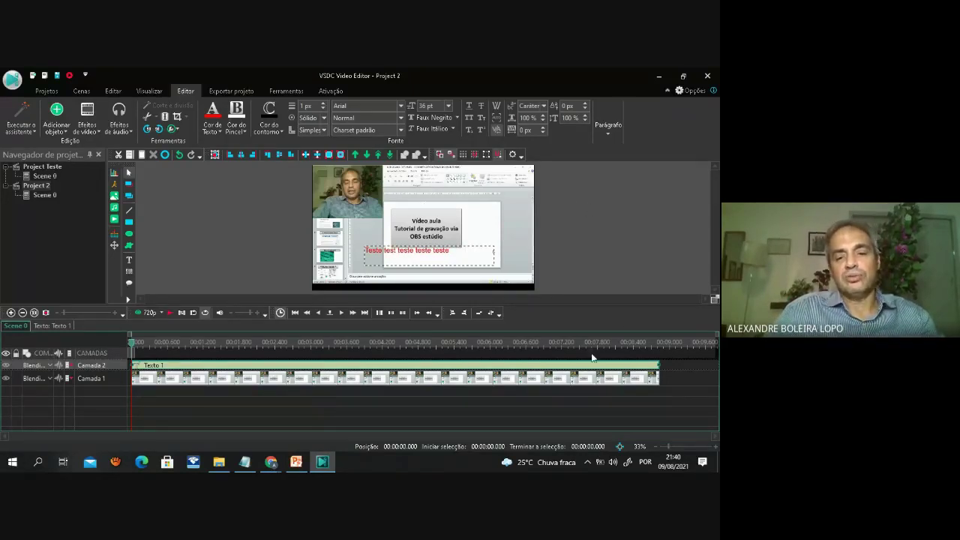
Export Project 2 as an MKV video with the H.264 / AVC Normal Quality profile, continuing without the premium functions.
{"action": "left_click", "coordinate": [46, 90]}
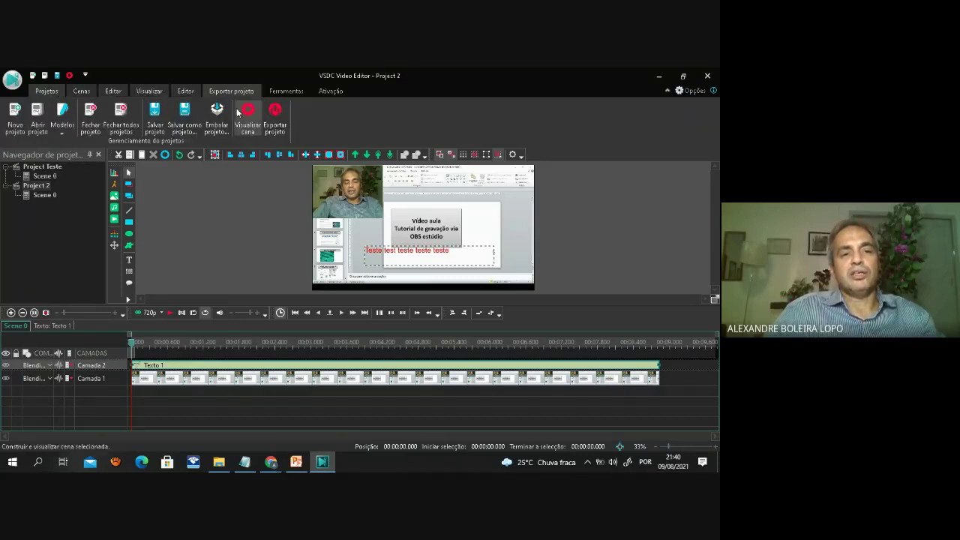
{"action": "left_click", "coordinate": [268, 131]}
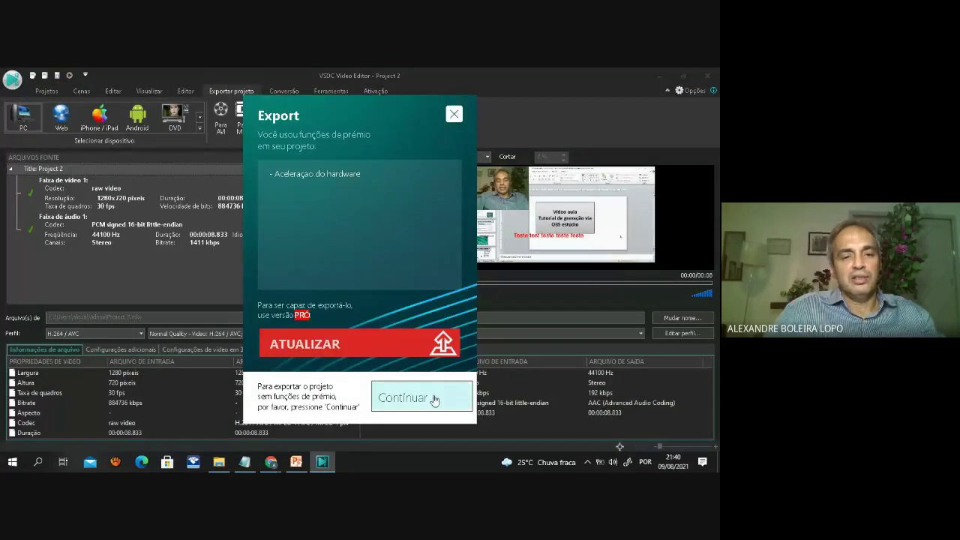
{"action": "left_click", "coordinate": [454, 114]}
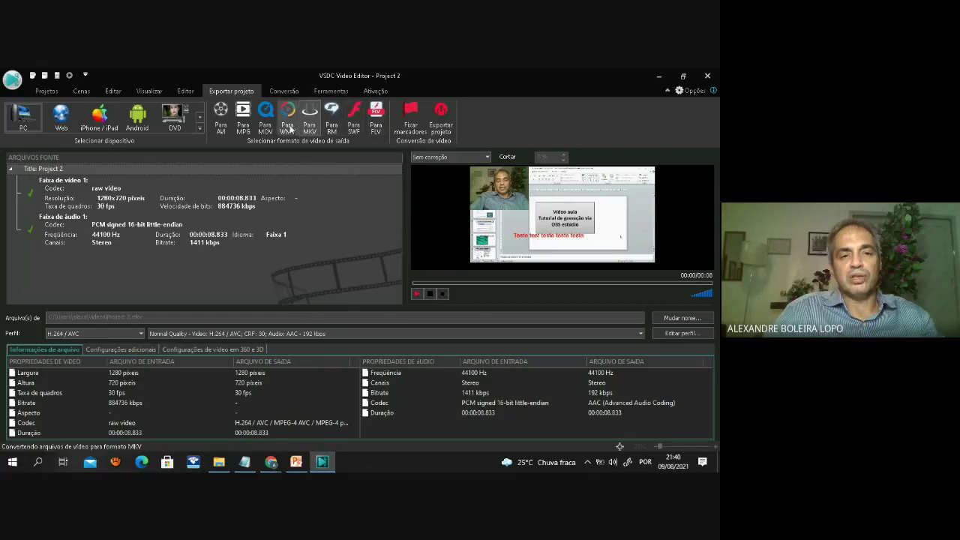
{"action": "left_click", "coordinate": [441, 119]}
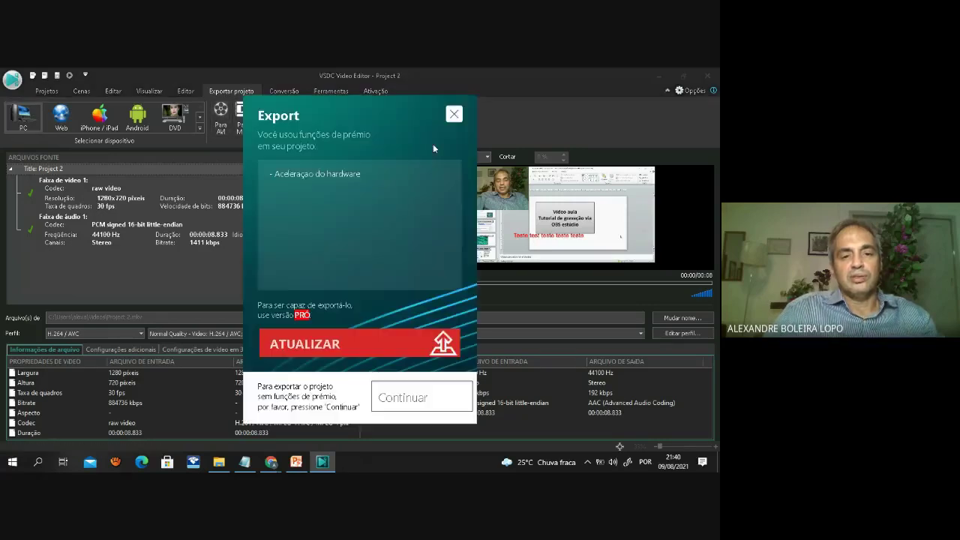
{"action": "left_click", "coordinate": [412, 399]}
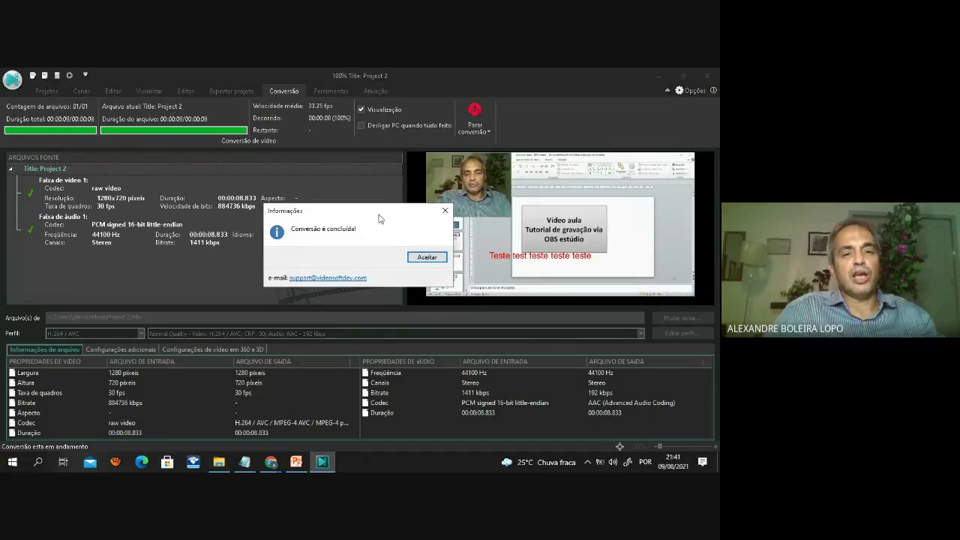
{"action": "left_click", "coordinate": [427, 256]}
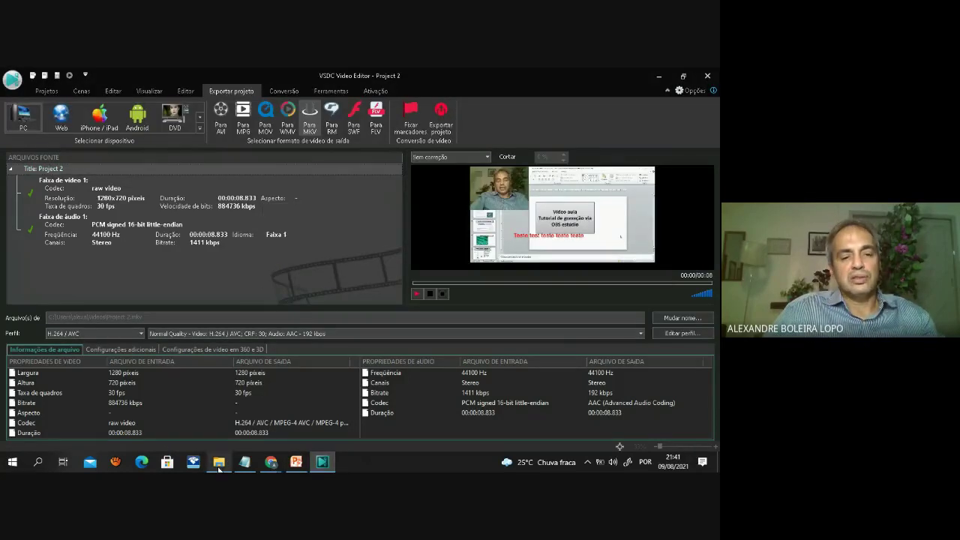
Switch to File Explorer and copy the exported Project 2 video from the Vídeos folder.
{"action": "left_click", "coordinate": [218, 464]}
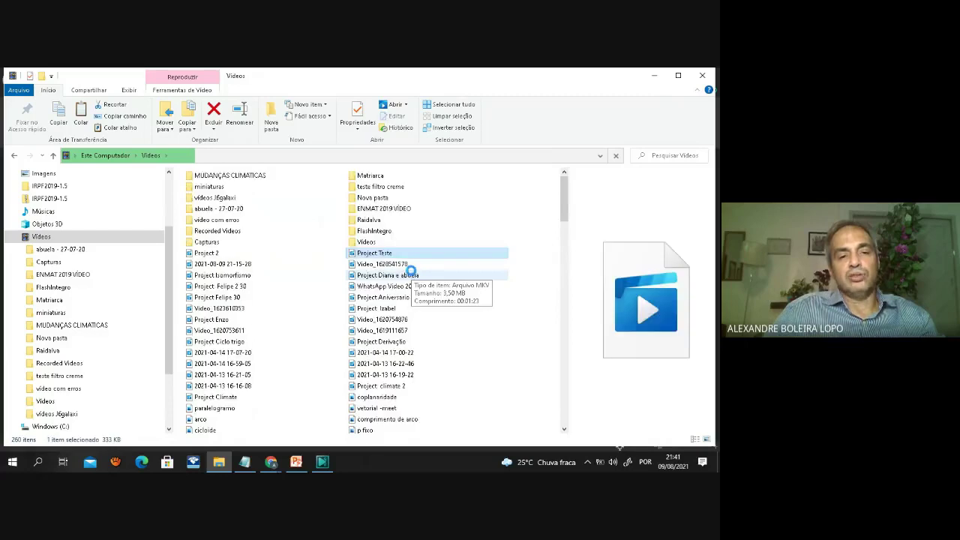
{"action": "left_click", "coordinate": [216, 255]}
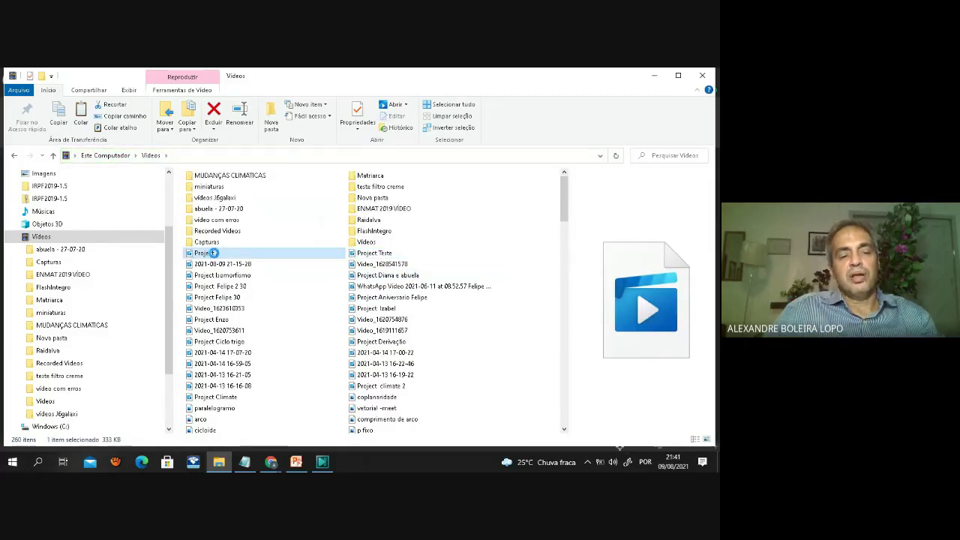
{"action": "right_click", "coordinate": [213, 253]}
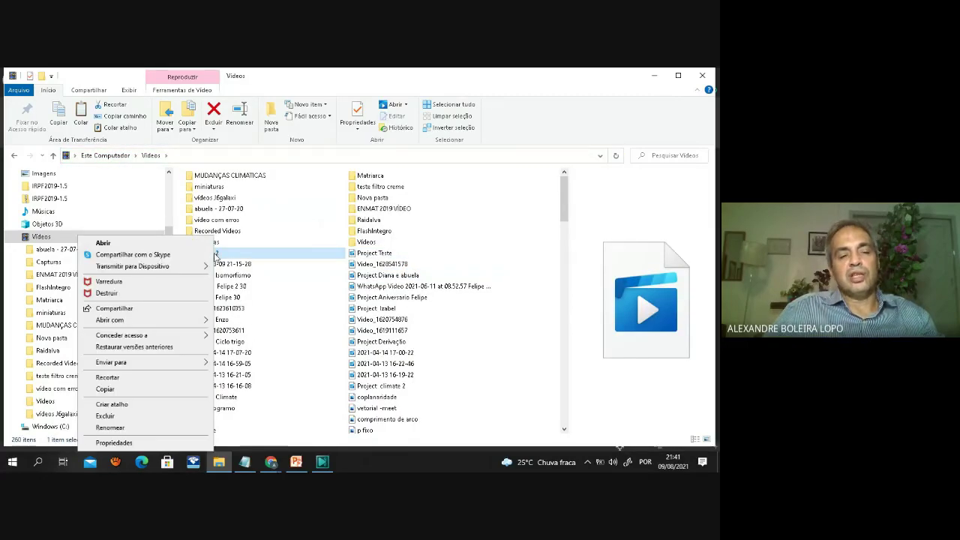
{"action": "left_click", "coordinate": [105, 389]}
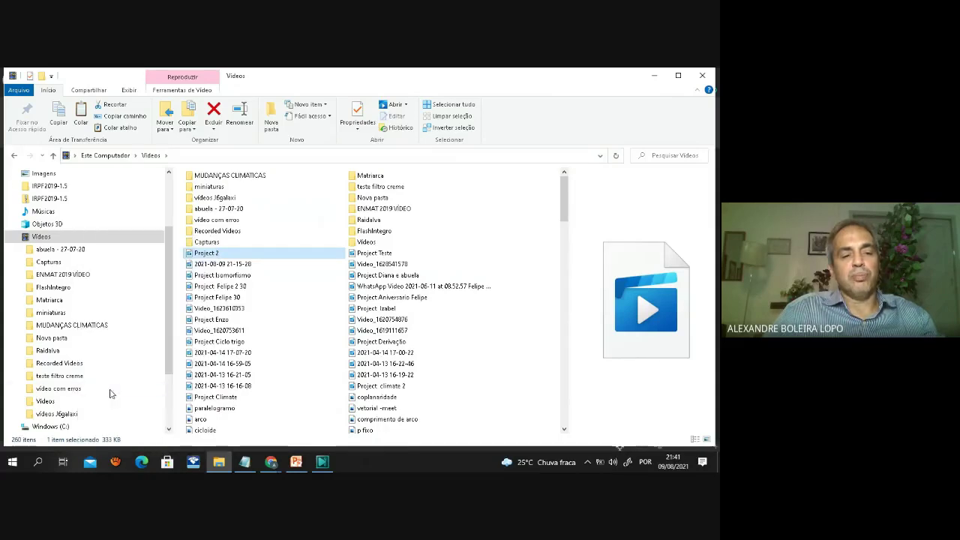
Return to VSDC Video Editor, create an empty HD 1280x720, 30 fps project and paste the copied Project 2 video into its scene.
{"action": "left_click", "coordinate": [322, 462]}
{"action": "left_click", "coordinate": [42, 91]}
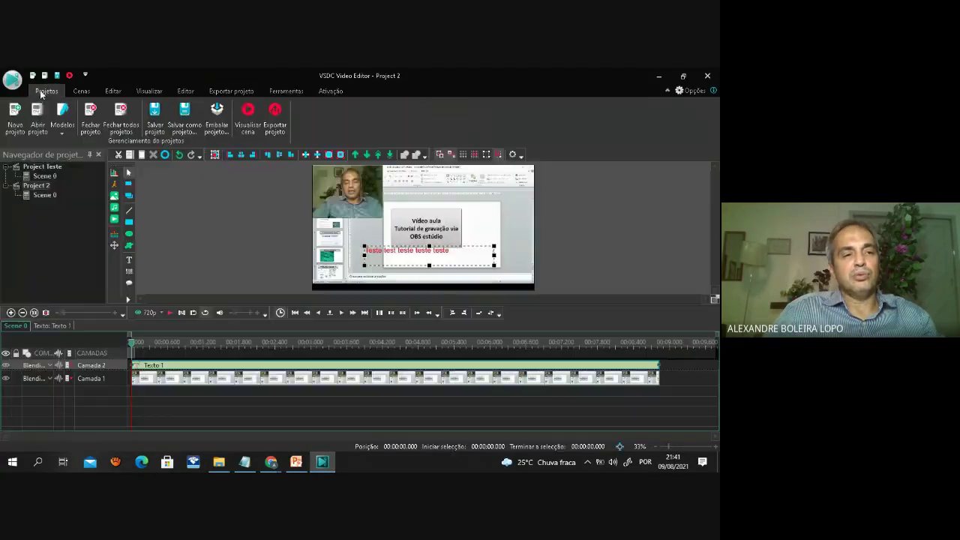
{"action": "left_click", "coordinate": [21, 132]}
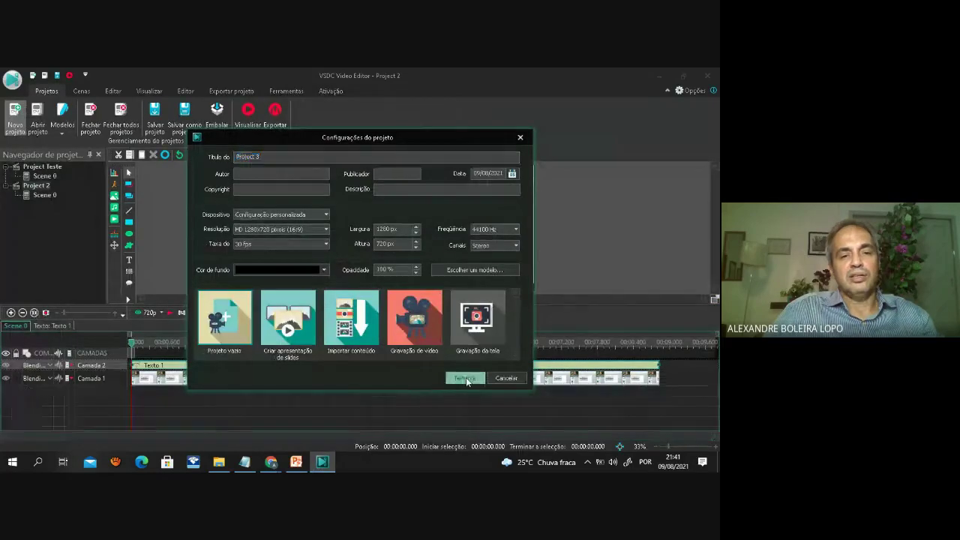
{"action": "left_click", "coordinate": [466, 377]}
{"action": "right_click", "coordinate": [359, 216]}
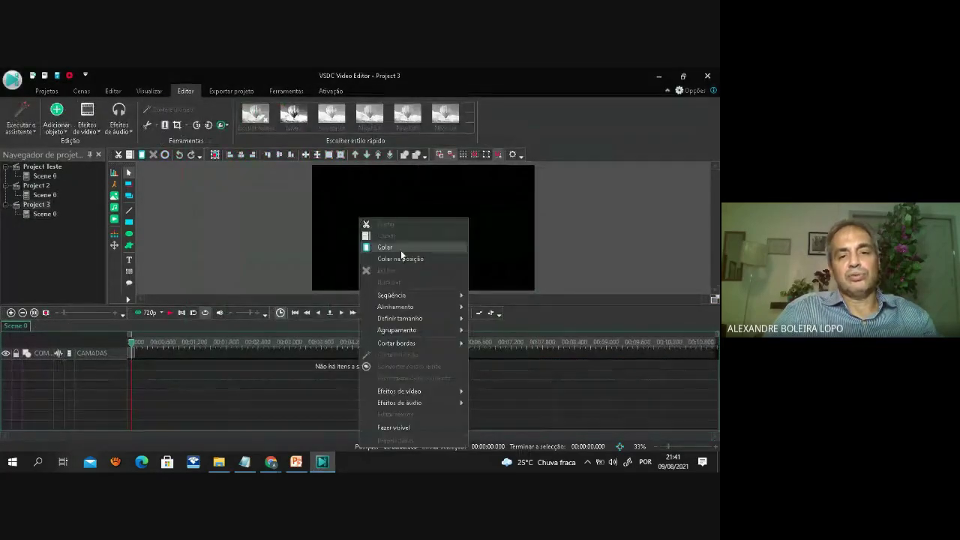
{"action": "left_click", "coordinate": [524, 248]}
{"action": "key", "text": "ctrl+v"}
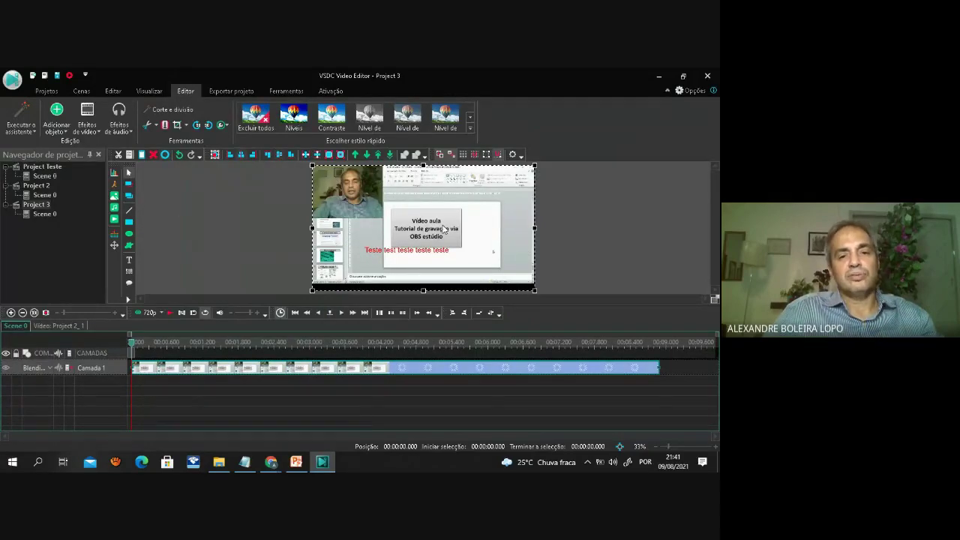
Close VSDC Video Editor without saving Project 3.
{"action": "left_click", "coordinate": [707, 76]}
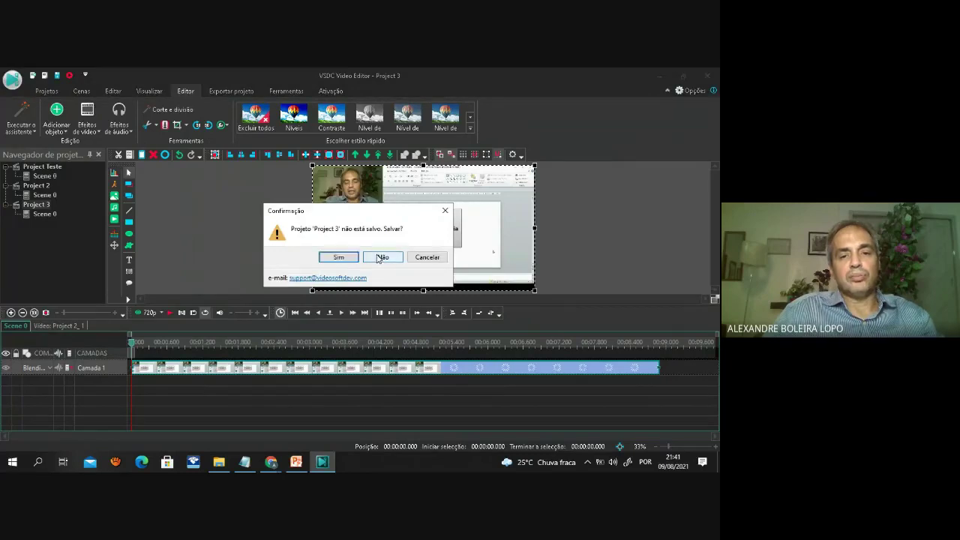
{"action": "left_click", "coordinate": [383, 257]}
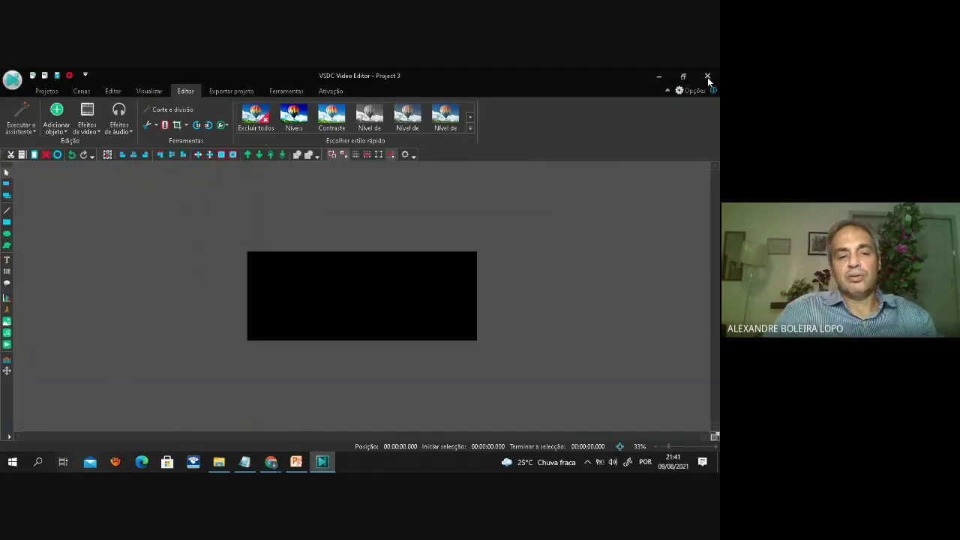
{"action": "left_click", "coordinate": [707, 76]}
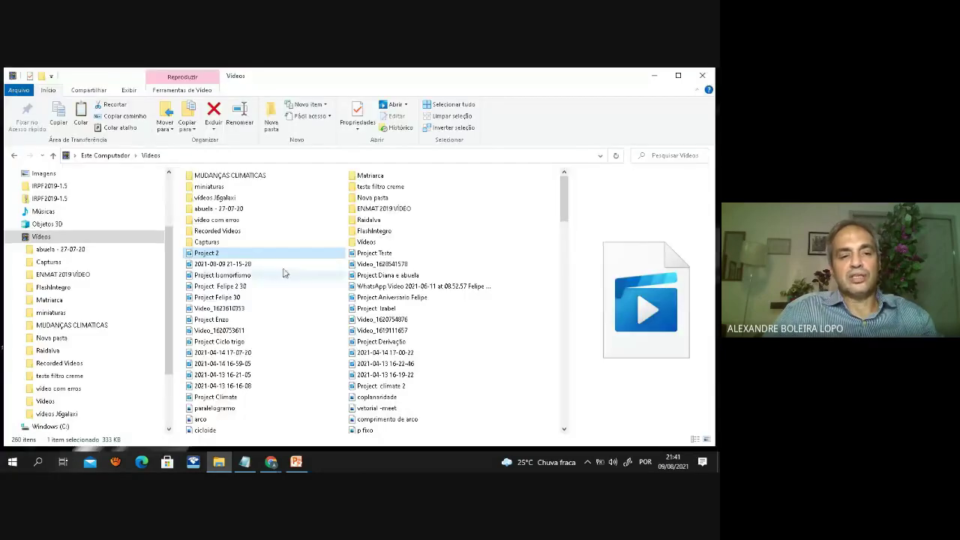
Play the exported Project 2 video from the Vídeos folder to check its text overlay, and close the player and File Explorer.
{"action": "double_click", "coordinate": [267, 255]}
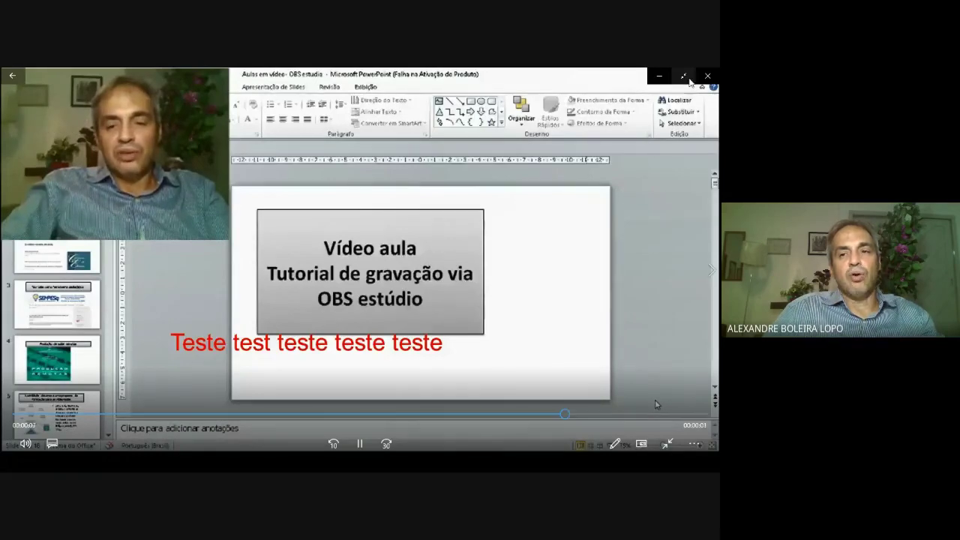
{"action": "left_click", "coordinate": [706, 76]}
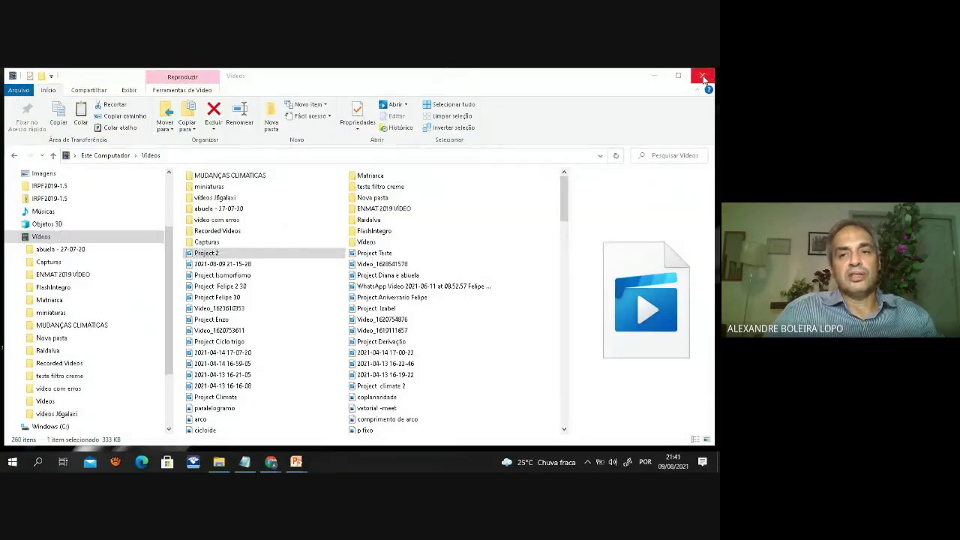
{"action": "left_click", "coordinate": [704, 78]}
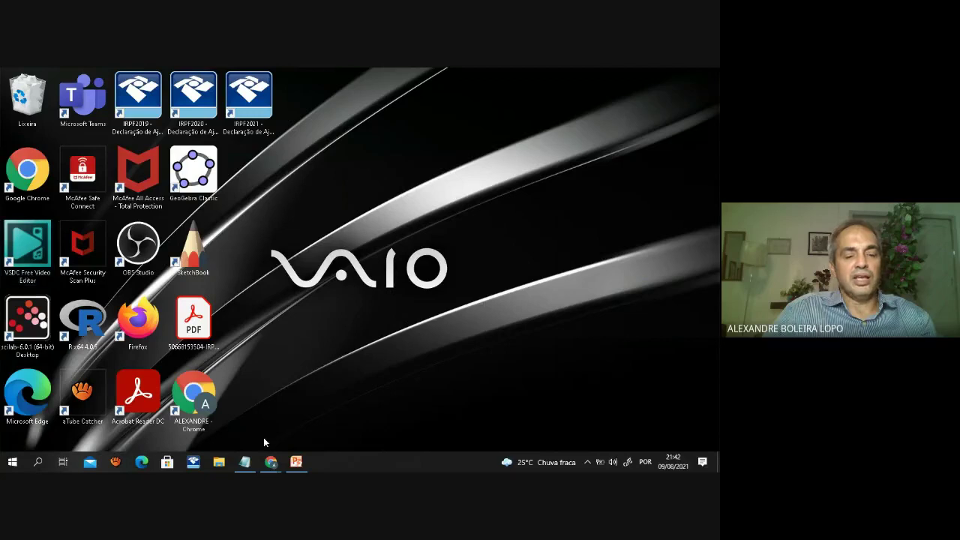
Switch to the Google Meet call in Chrome and request to stop the meeting recording.
{"action": "mouse_move", "coordinate": [270, 461]}
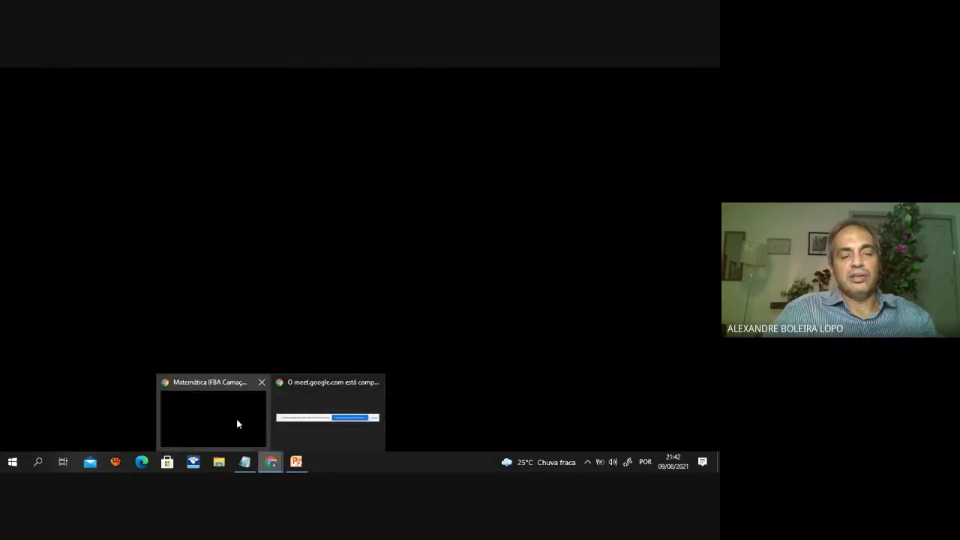
{"action": "left_click", "coordinate": [235, 424]}
{"action": "mouse_move", "coordinate": [271, 462]}
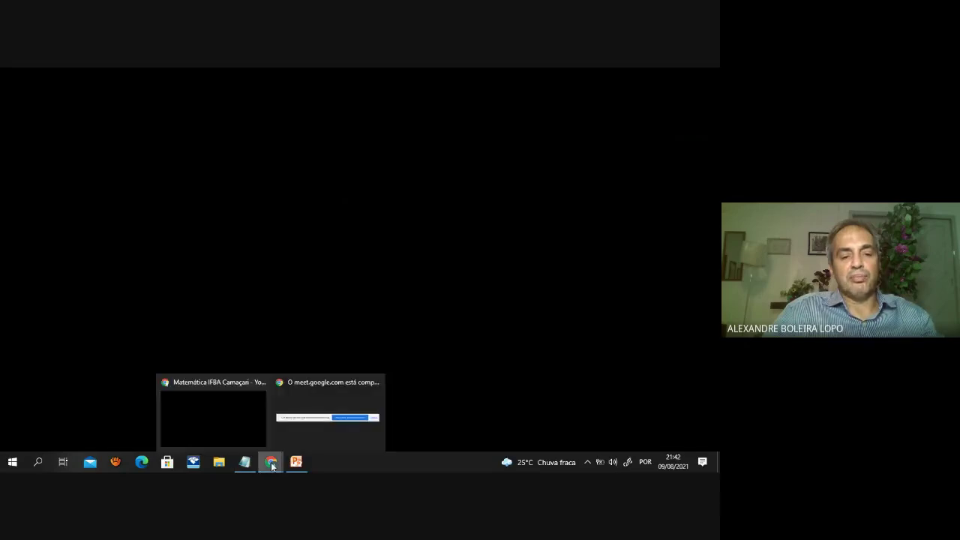
{"action": "left_click", "coordinate": [328, 417]}
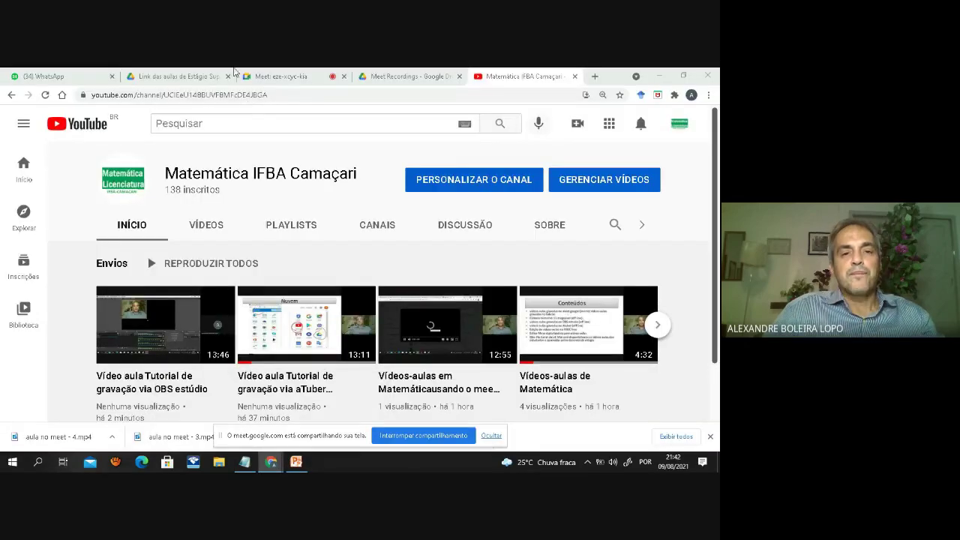
{"action": "left_click", "coordinate": [279, 77]}
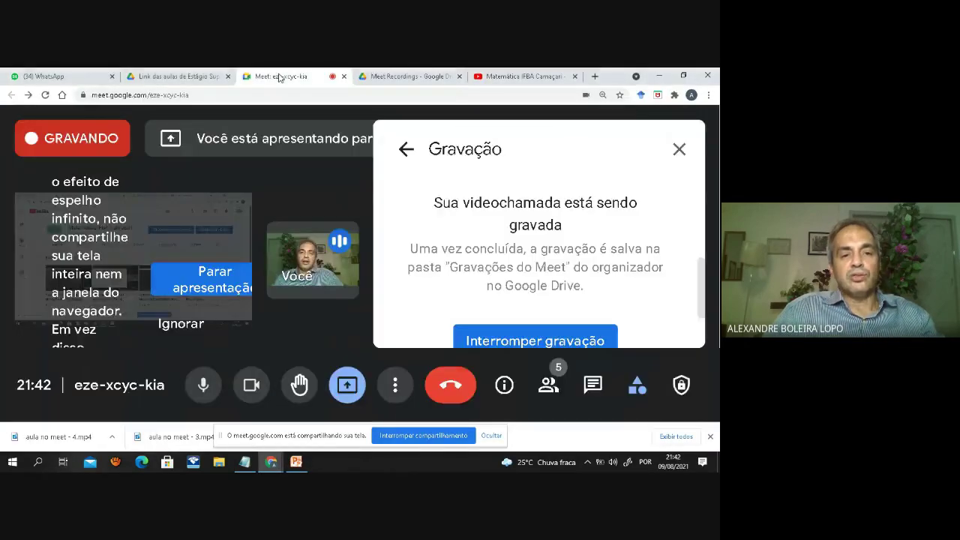
{"action": "scroll", "coordinate": [534, 276], "scroll_direction": "down", "scroll_amount": 2}
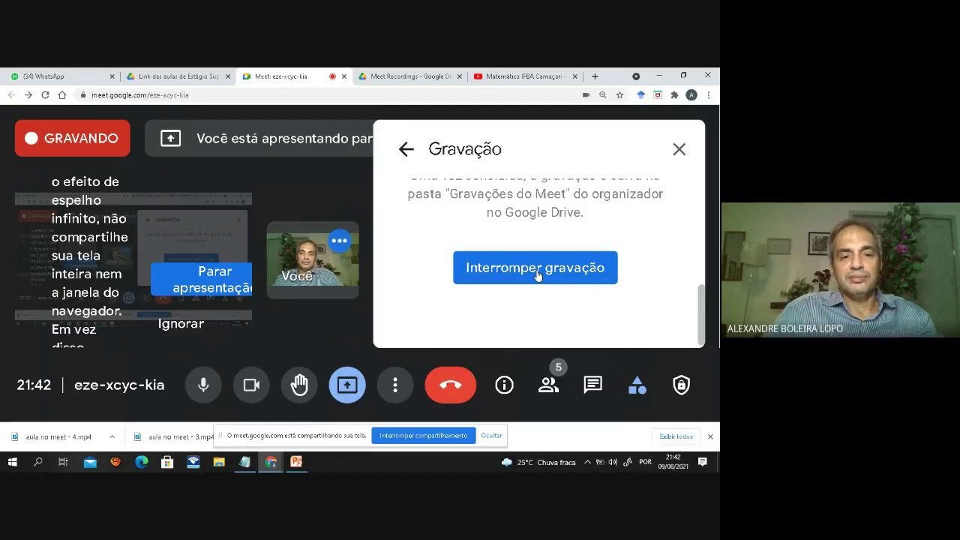
{"action": "left_click", "coordinate": [537, 276]}
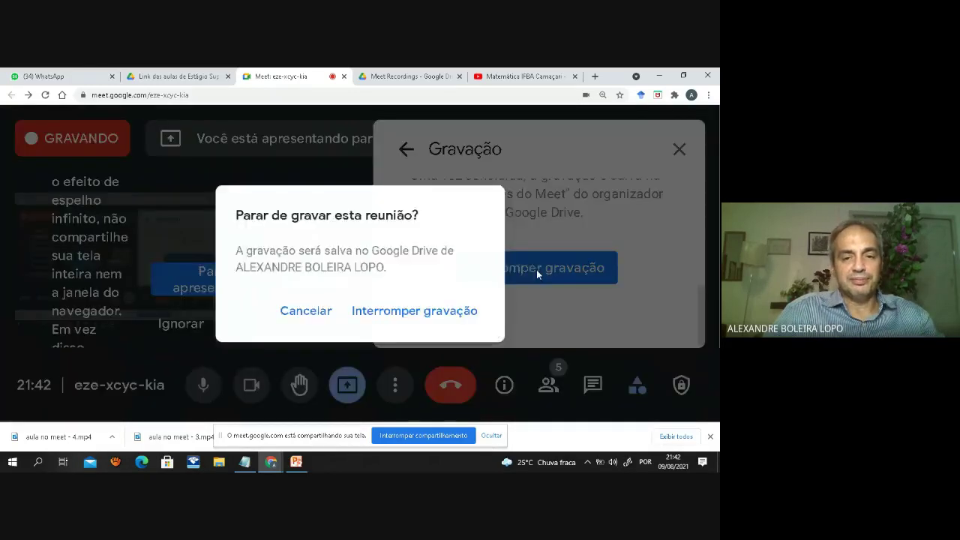